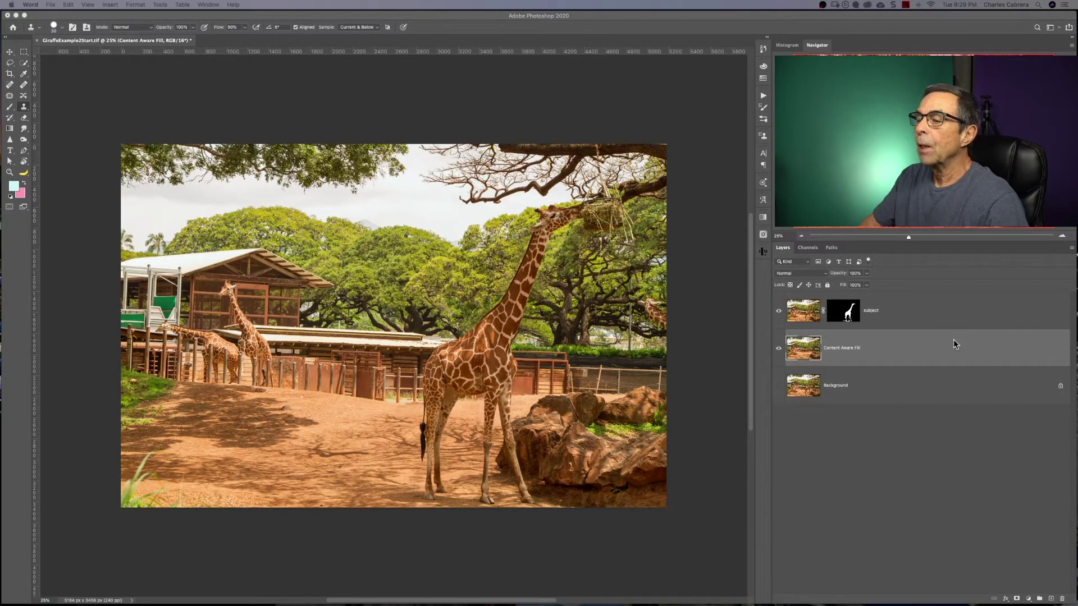
# Hide the giraffe subject layer to reveal the Content Aware Fill layer beneath it
pyautogui.click(917, 314)
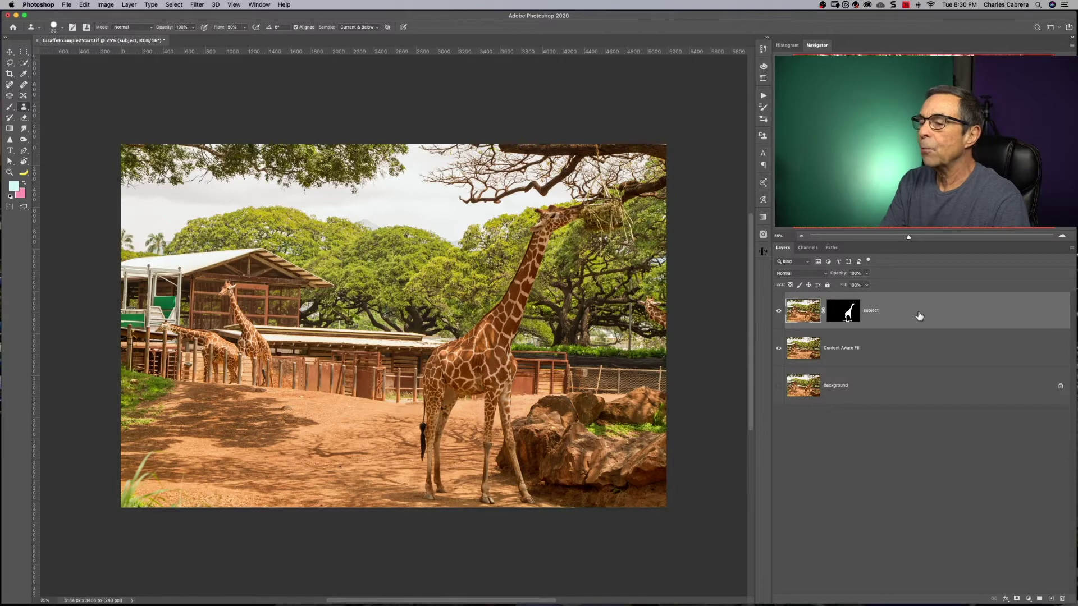
pyautogui.click(891, 389)
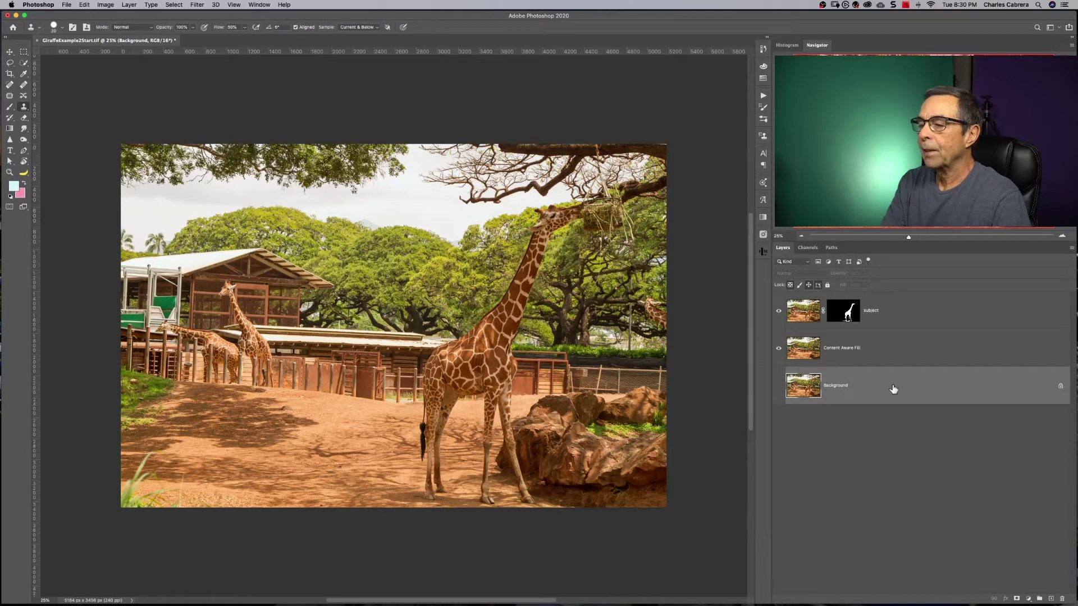
pyautogui.click(911, 354)
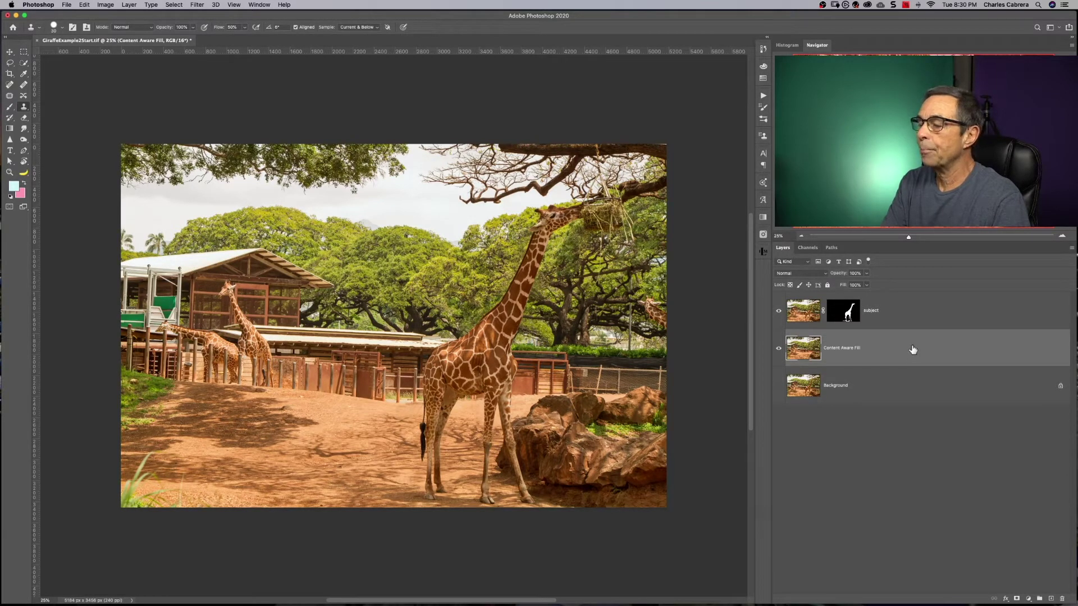
pyautogui.click(779, 311)
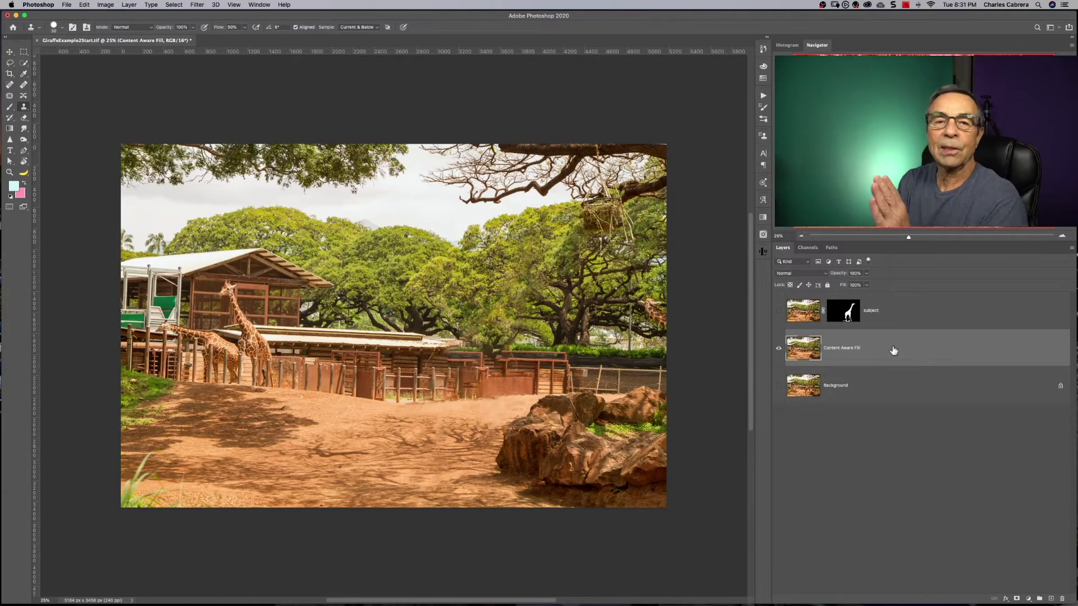
pyautogui.click(920, 386)
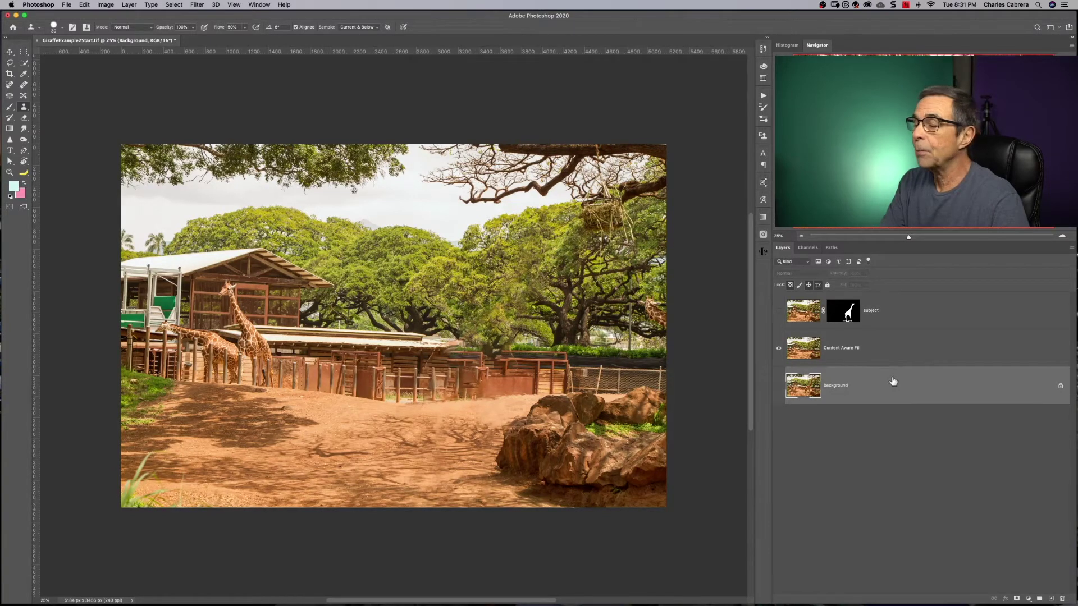
pyautogui.click(841, 351)
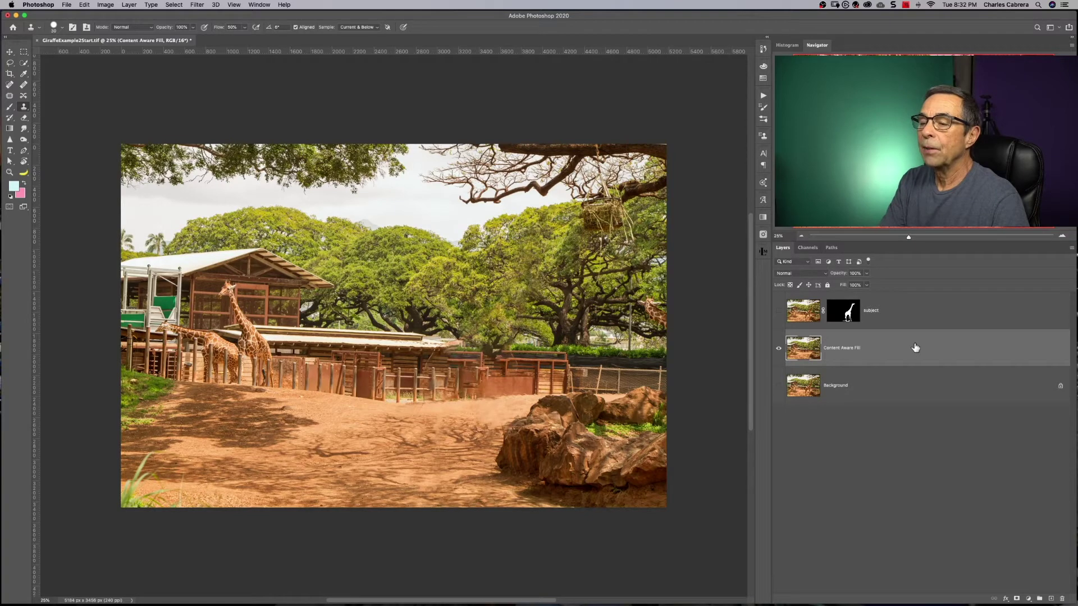
# Show the cut-out giraffe again and convert its subject layer to a smart object
pyautogui.click(778, 312)
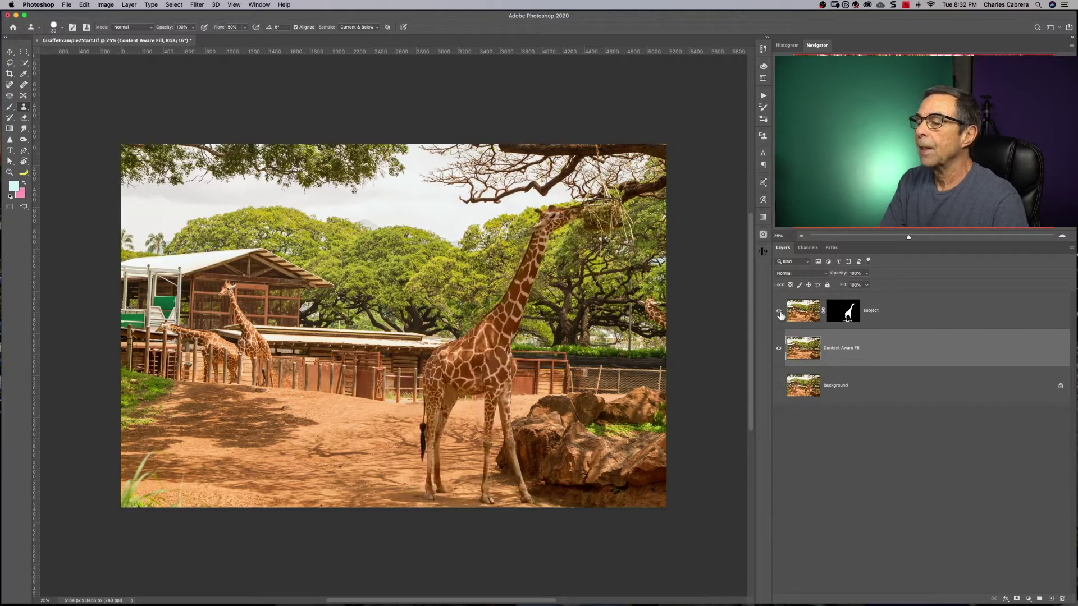
pyautogui.click(924, 312)
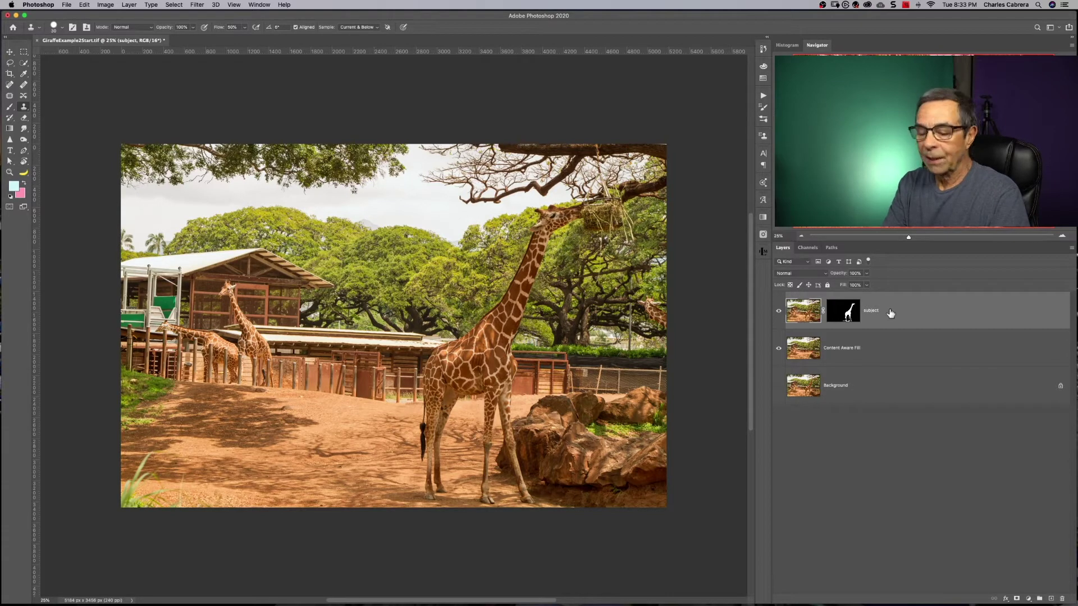
pyautogui.press('super+alt+shift+s')
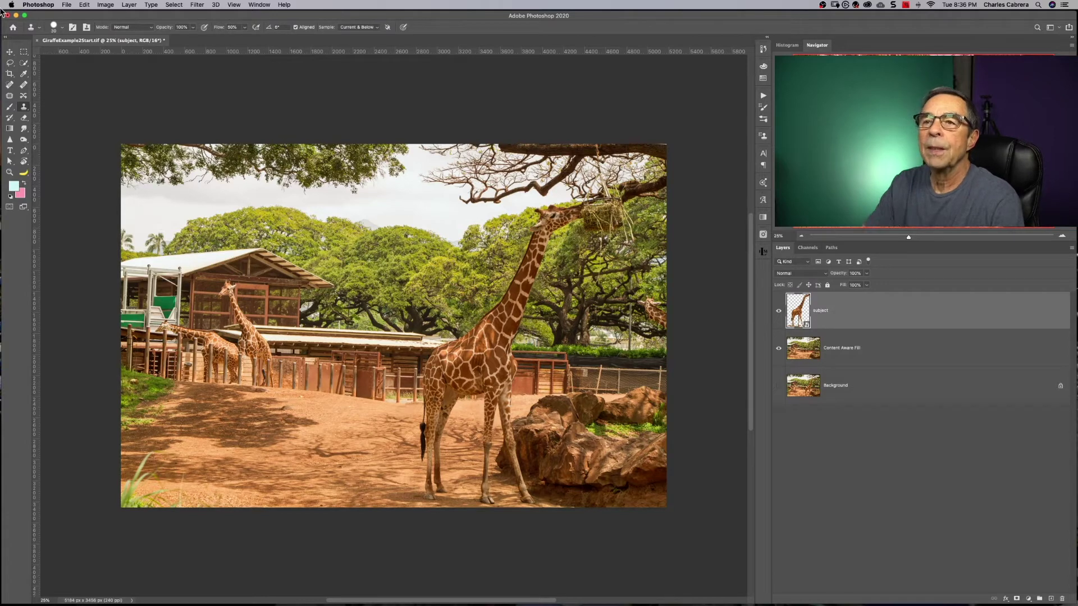
# Apply Edit > Puppet Warp to the giraffe, toggle Show Mesh off and on, and pin its neck
pyautogui.click(84, 5)
pyautogui.click(85, 175)
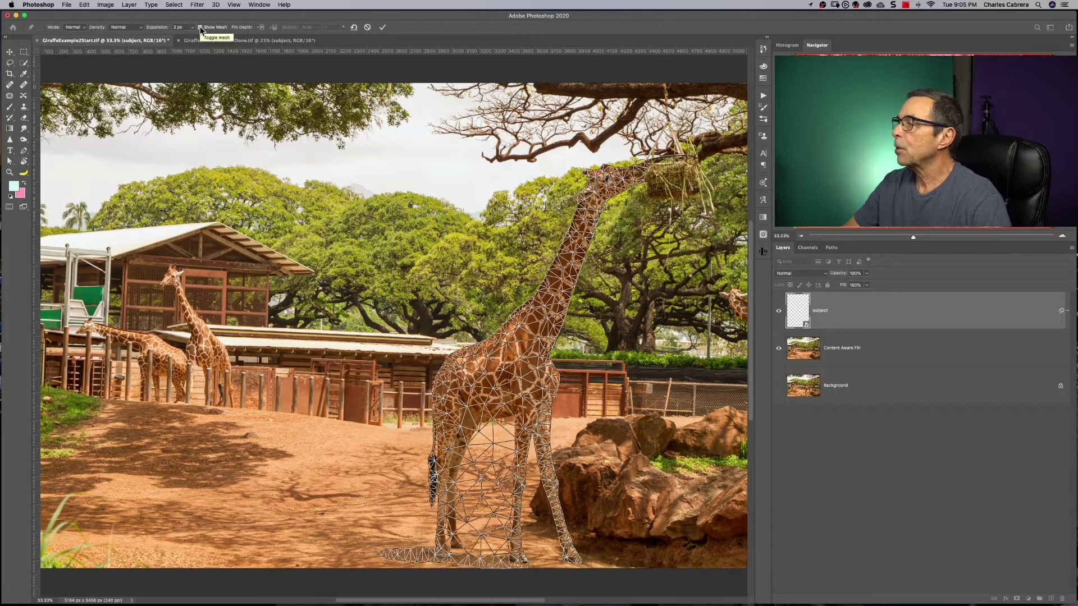
pyautogui.click(201, 28)
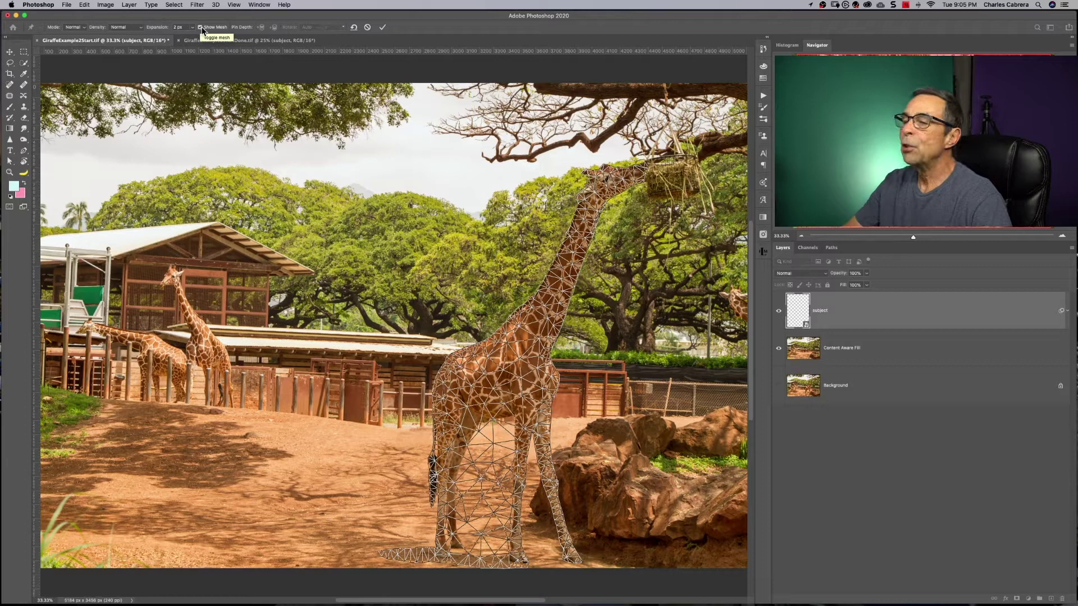
pyautogui.click(200, 27)
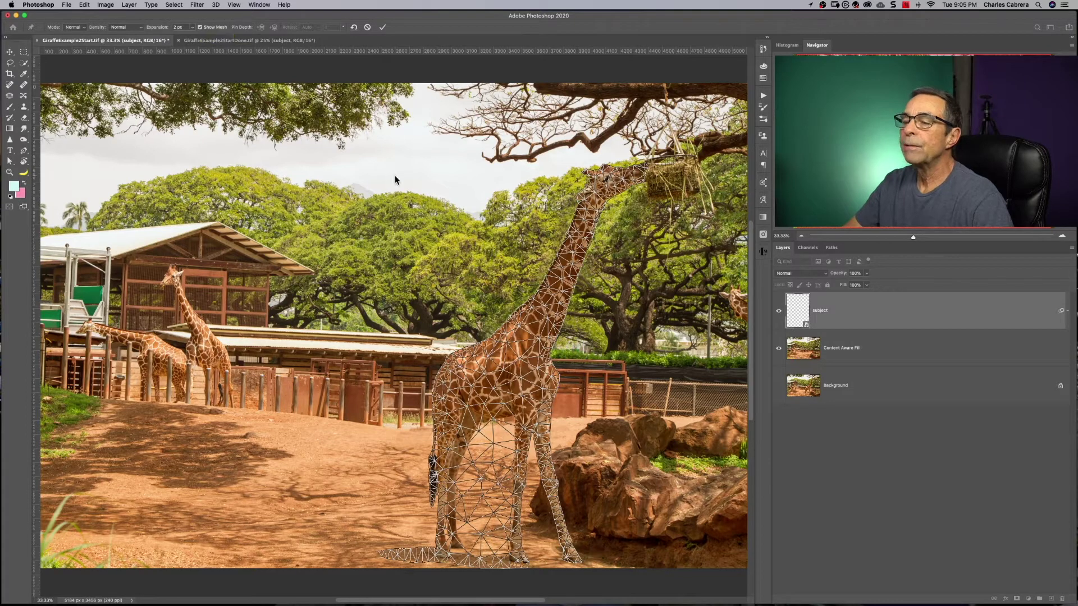
pyautogui.click(527, 335)
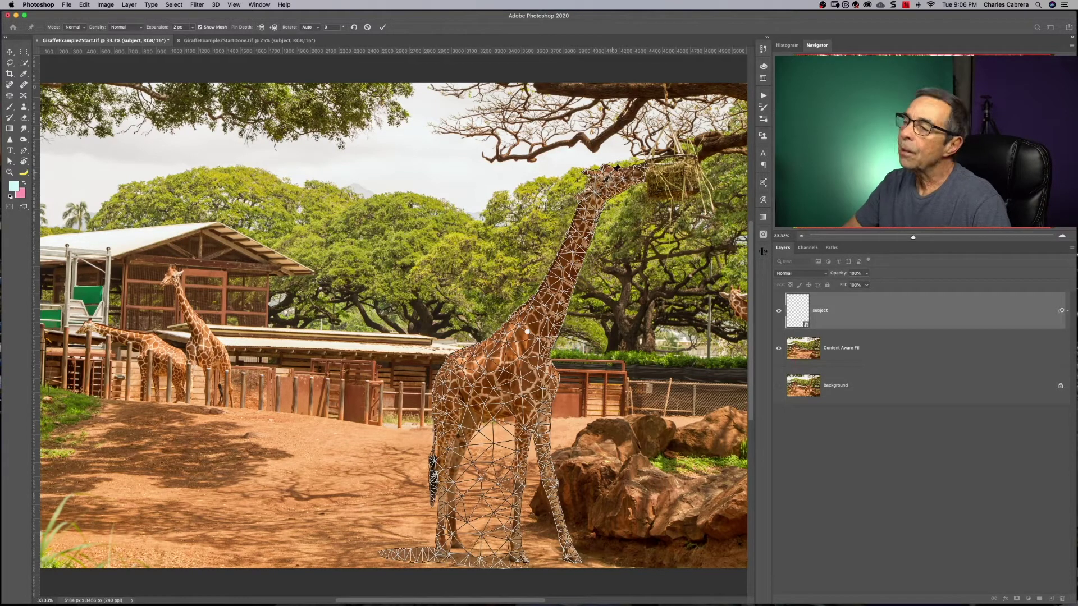
# Try swinging the giraffe's head to the left, then undo the tilt
pyautogui.hscroll(1, 616, 168)
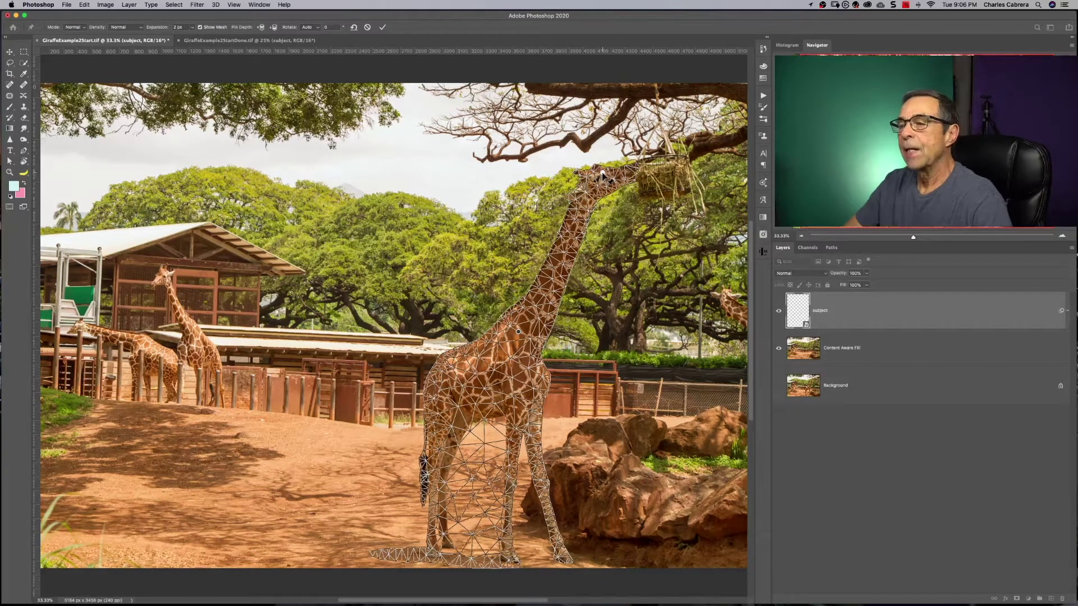
pyautogui.moveTo(602, 175); pyautogui.dragTo(567, 175)
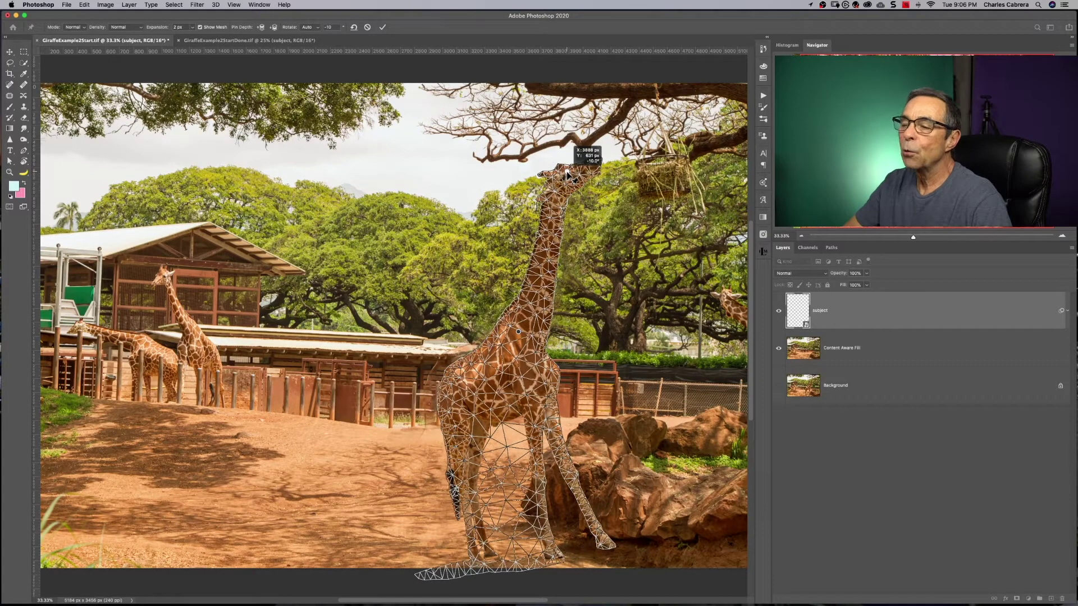
pyautogui.moveTo(567, 175); pyautogui.dragTo(567, 175)
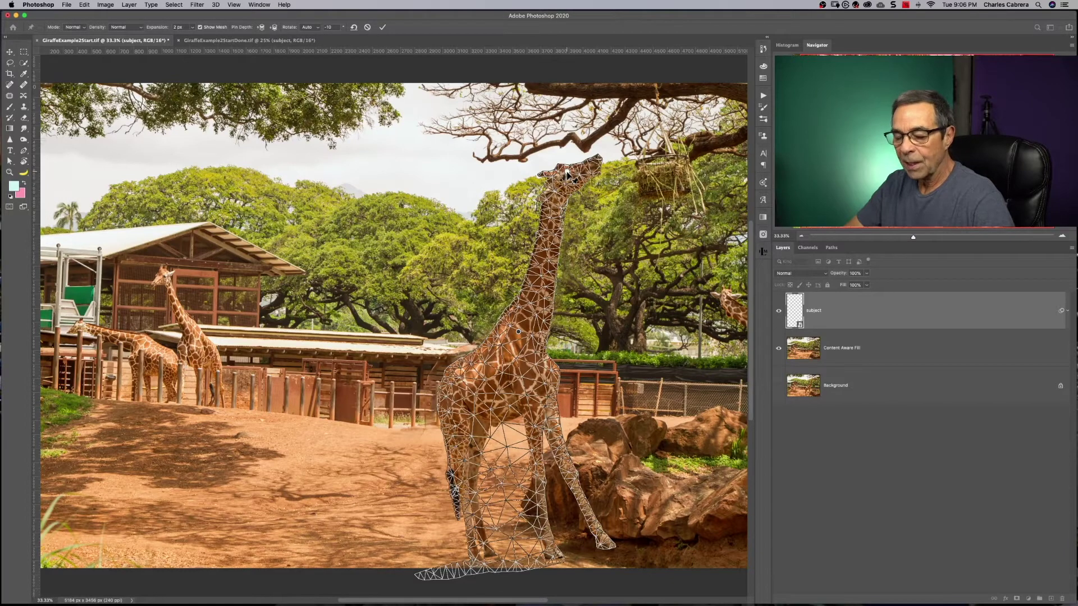
pyautogui.press('super+z')
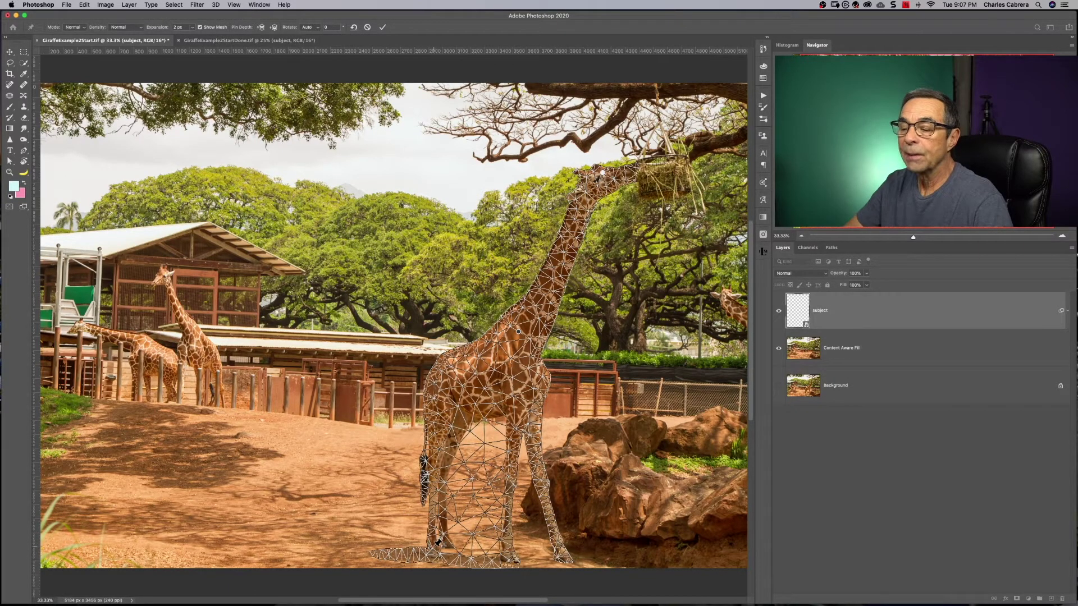
# Pin both hooves and the head, bend the neck left, then undo the bend
pyautogui.click(447, 539)
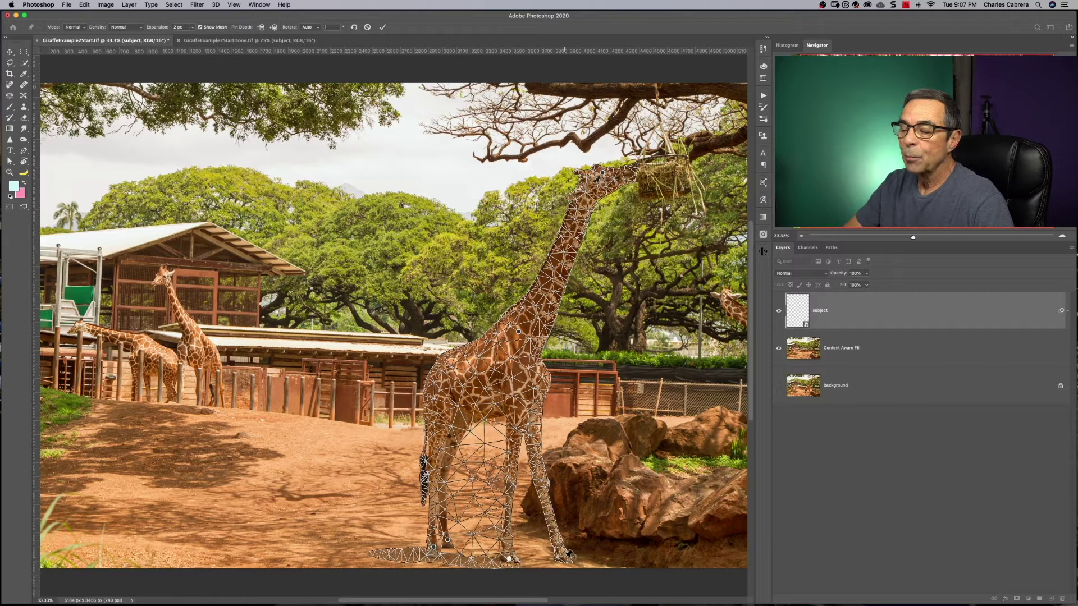
pyautogui.click(565, 558)
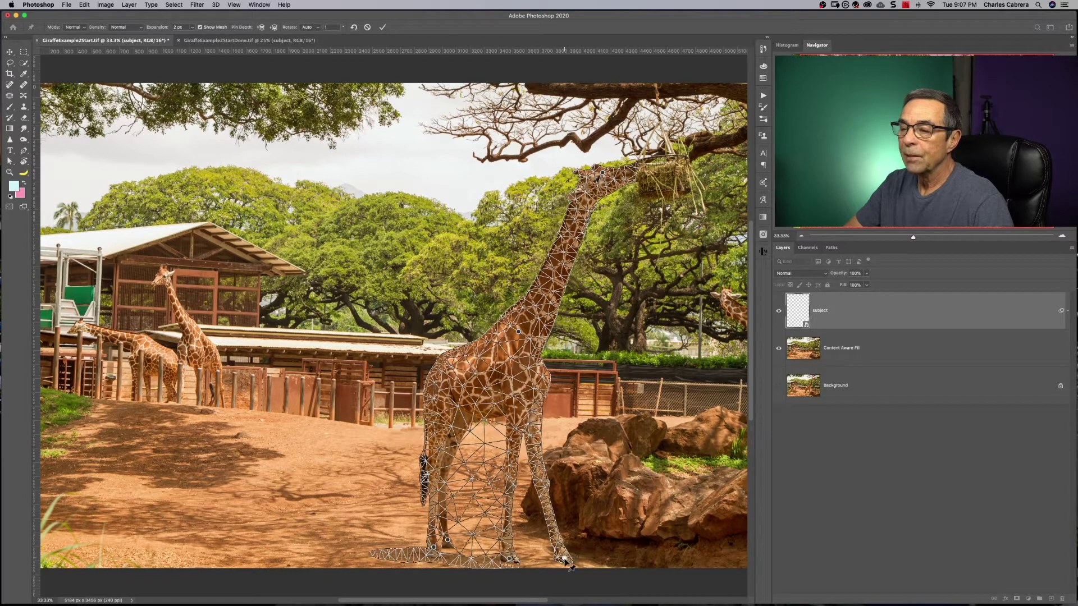
pyautogui.click(606, 176)
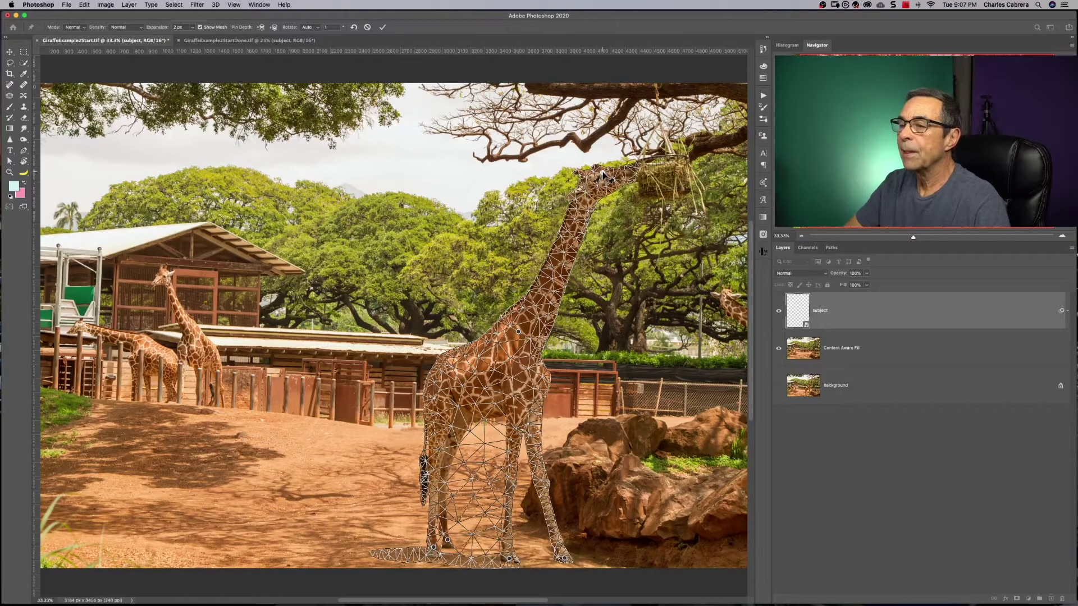
pyautogui.moveTo(604, 176); pyautogui.dragTo(572, 172)
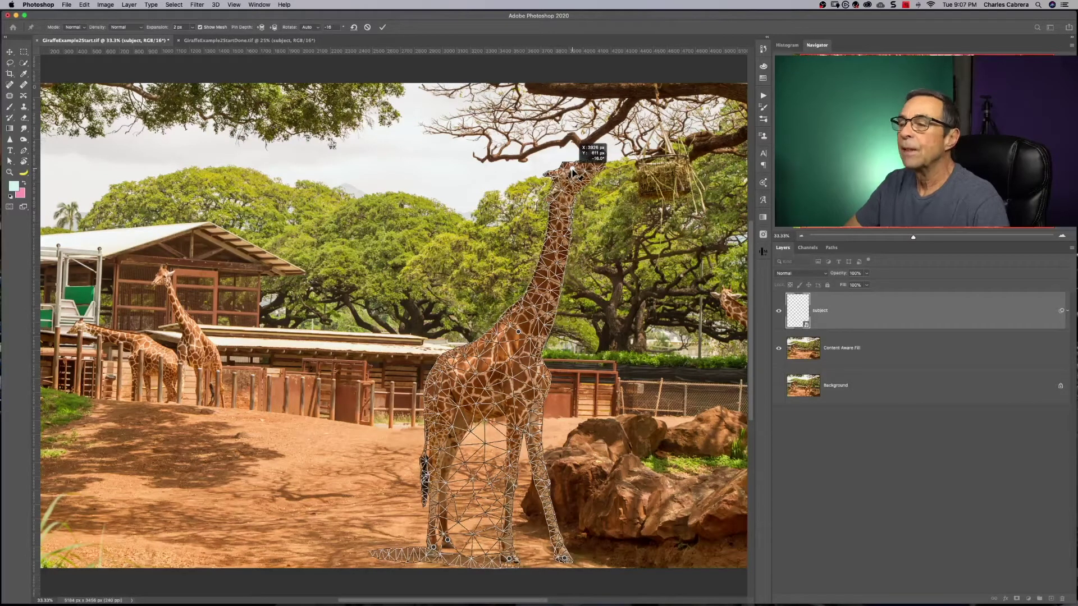
pyautogui.press('super+z')
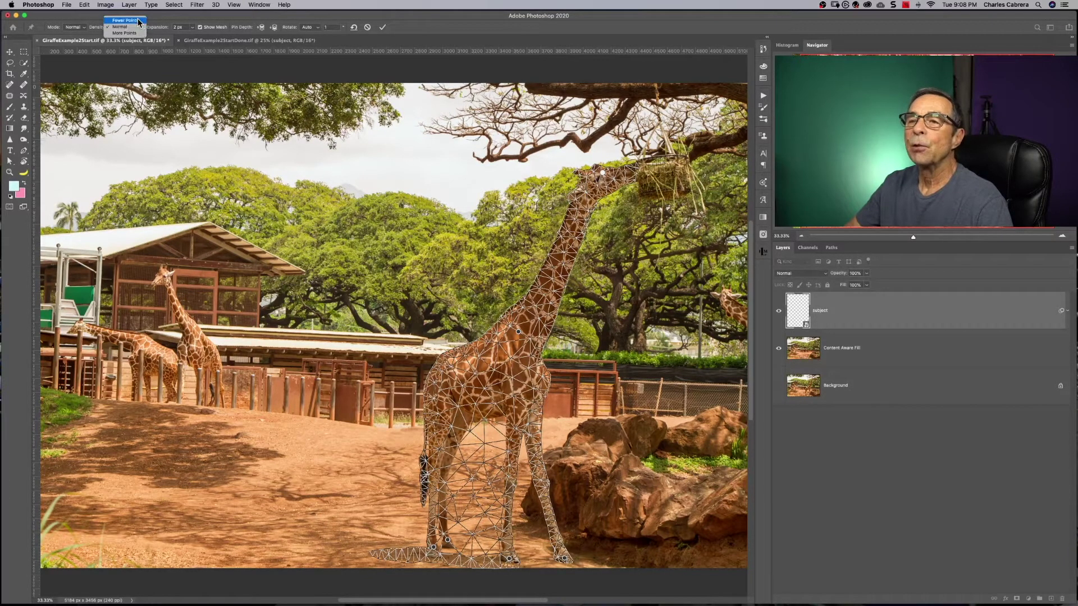
# Try Fewer Points and More Points mesh density, settling on Normal
pyautogui.click(125, 20)
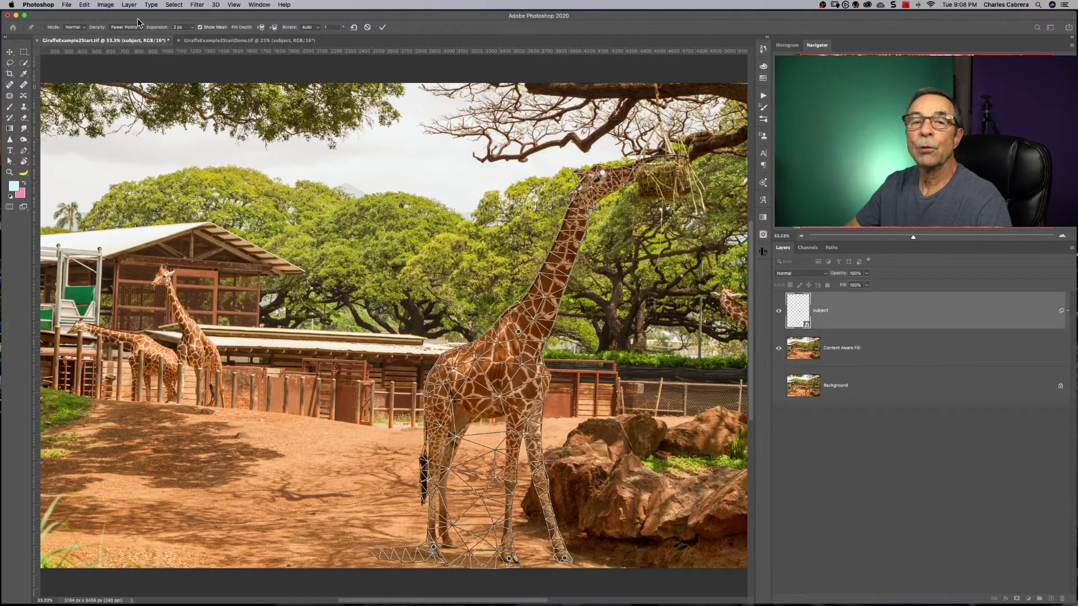
pyautogui.click(137, 26)
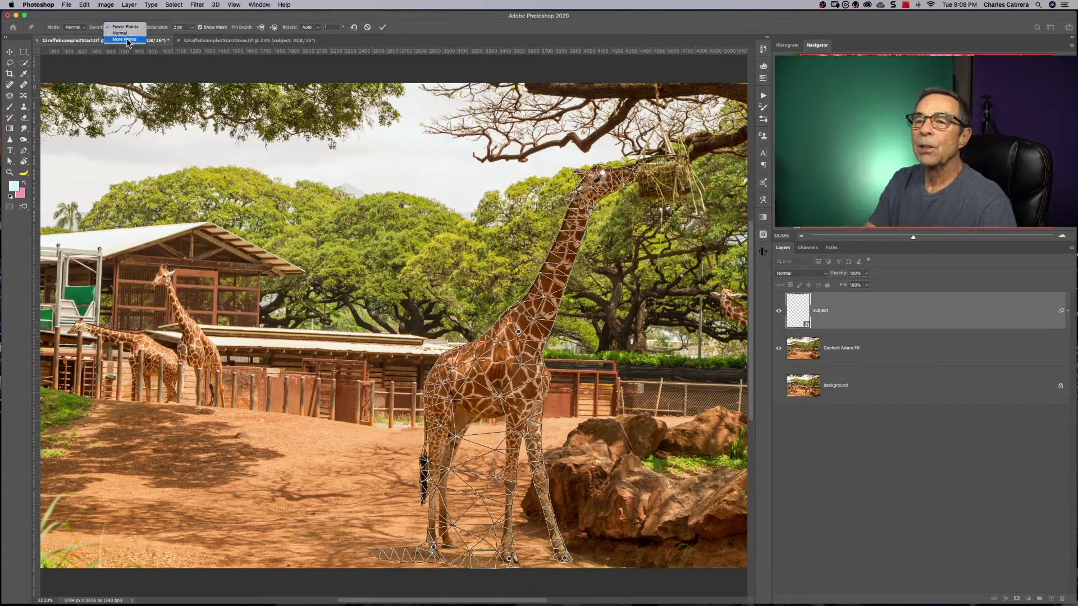
pyautogui.click(127, 39)
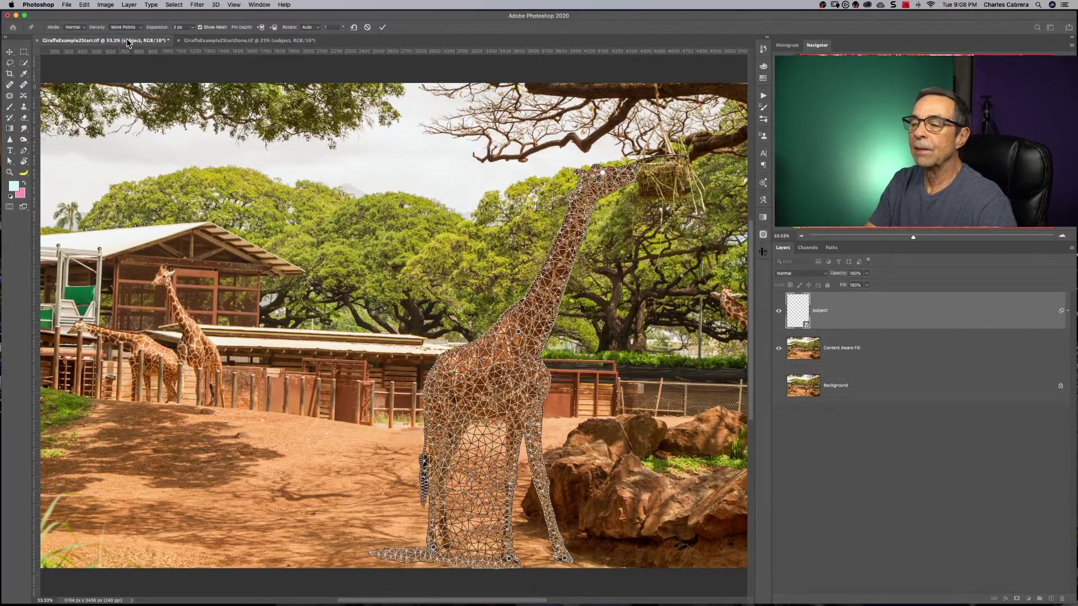
pyautogui.click(124, 27)
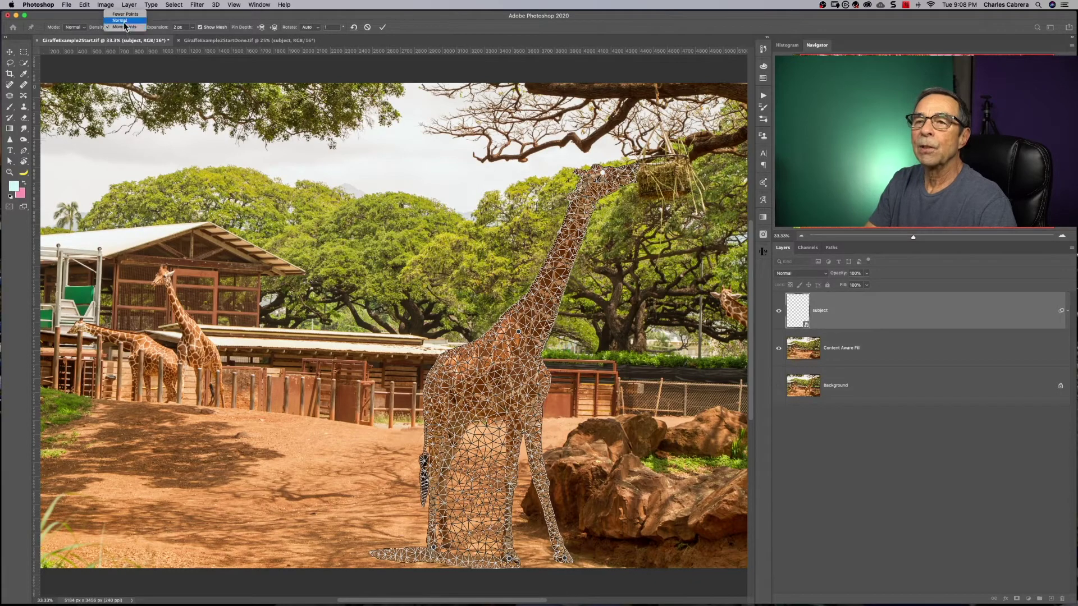
pyautogui.click(124, 21)
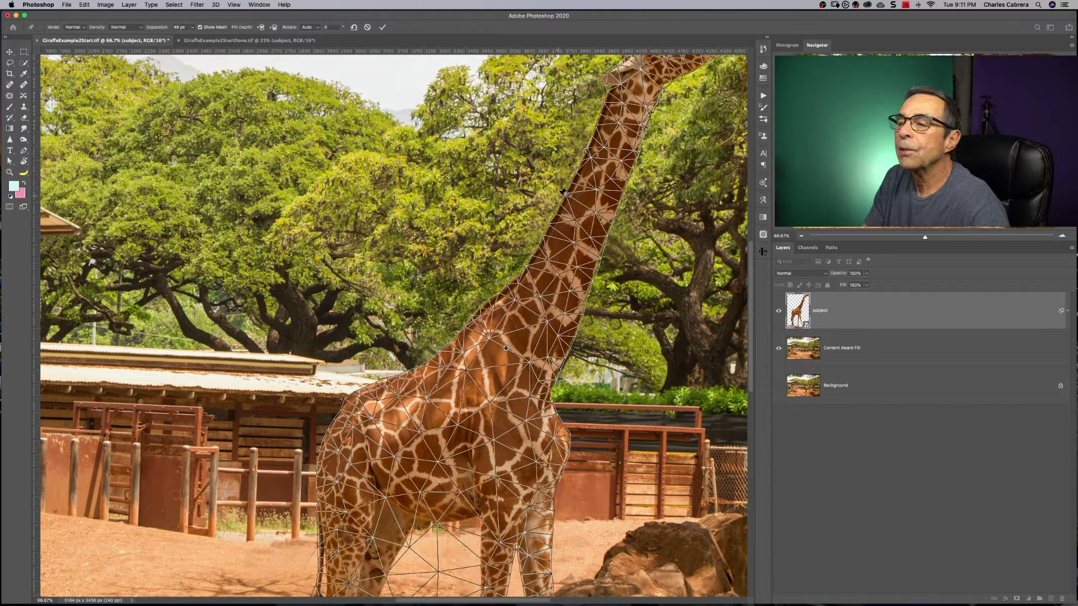
# Reduce the mesh Expansion to 2 px so it hugs the giraffe
pyautogui.click(192, 28)
pyautogui.moveTo(191, 38); pyautogui.dragTo(190, 39)
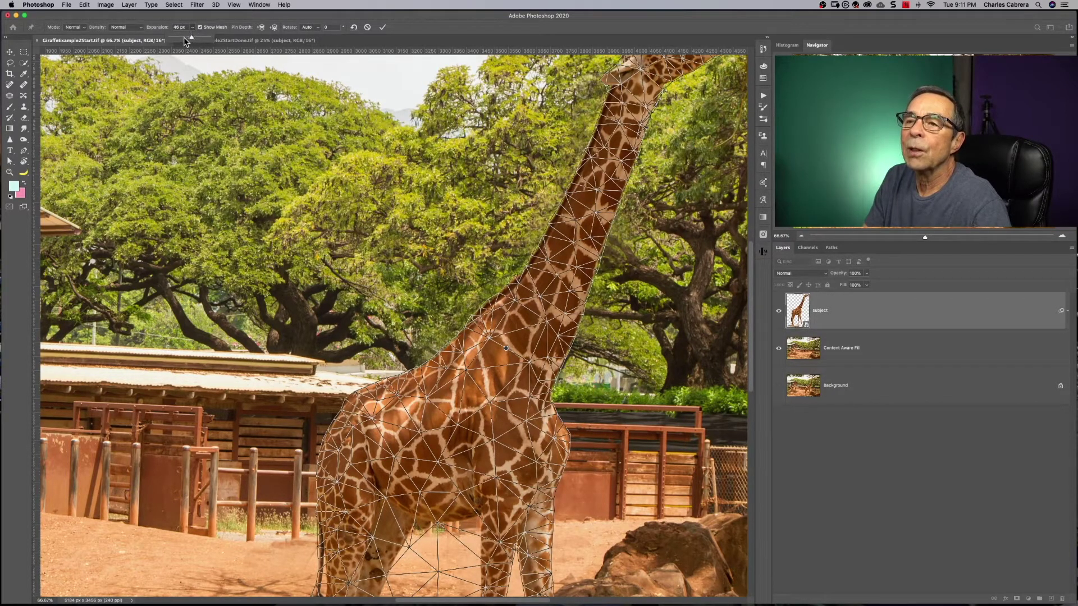
pyautogui.click(174, 37)
pyautogui.press('super+minus')
pyautogui.press('super+minus')
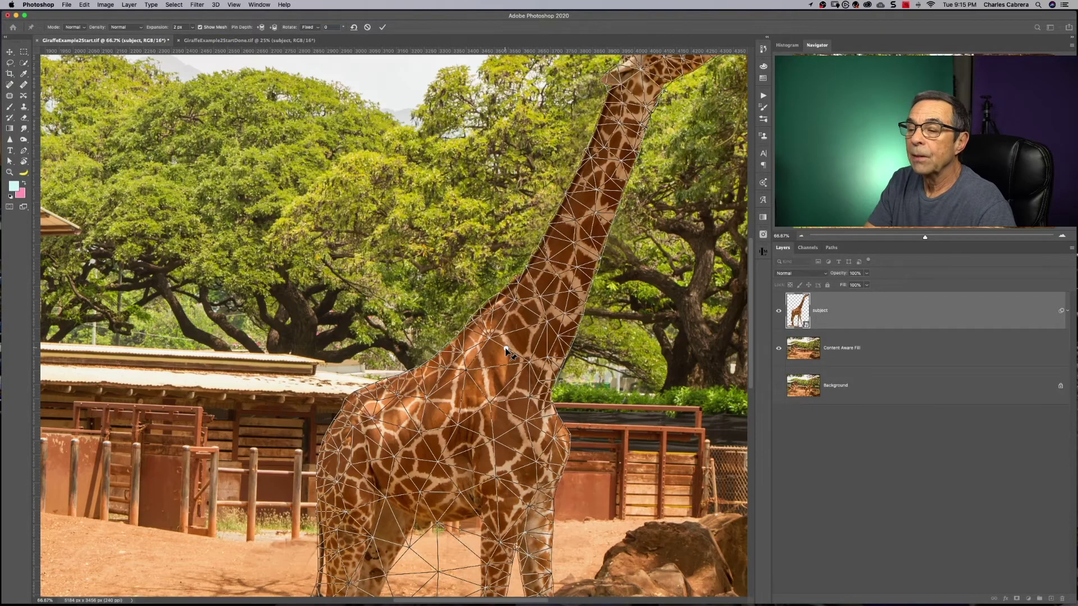
# Delete the mid-neck pin, then add a new neck pin and remove it again
pyautogui.keyDown('alt'); pyautogui.click(507, 351); pyautogui.keyUp('alt')
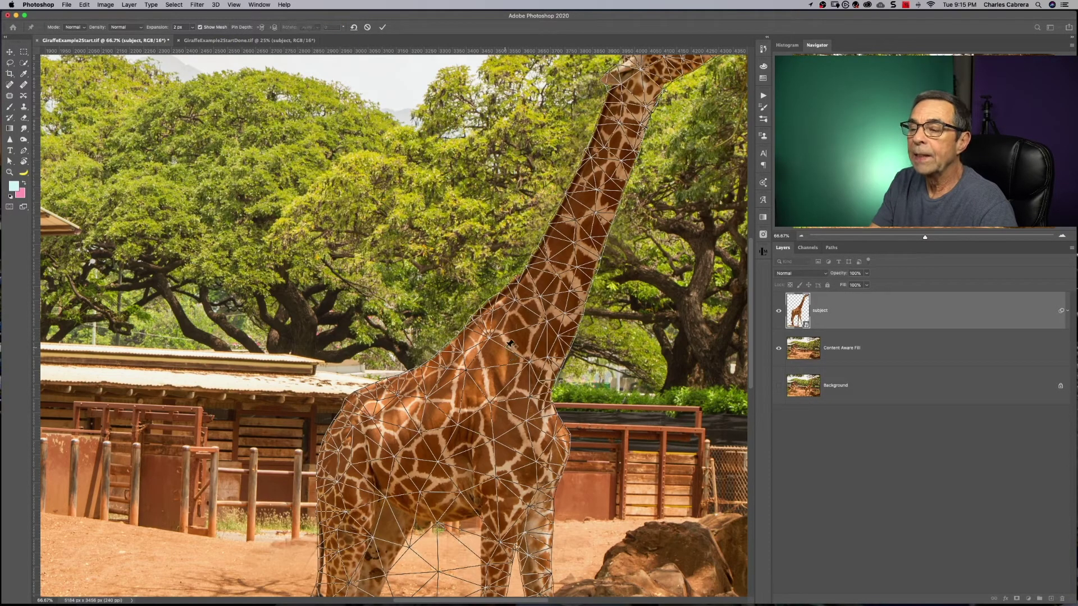
pyautogui.click(506, 349)
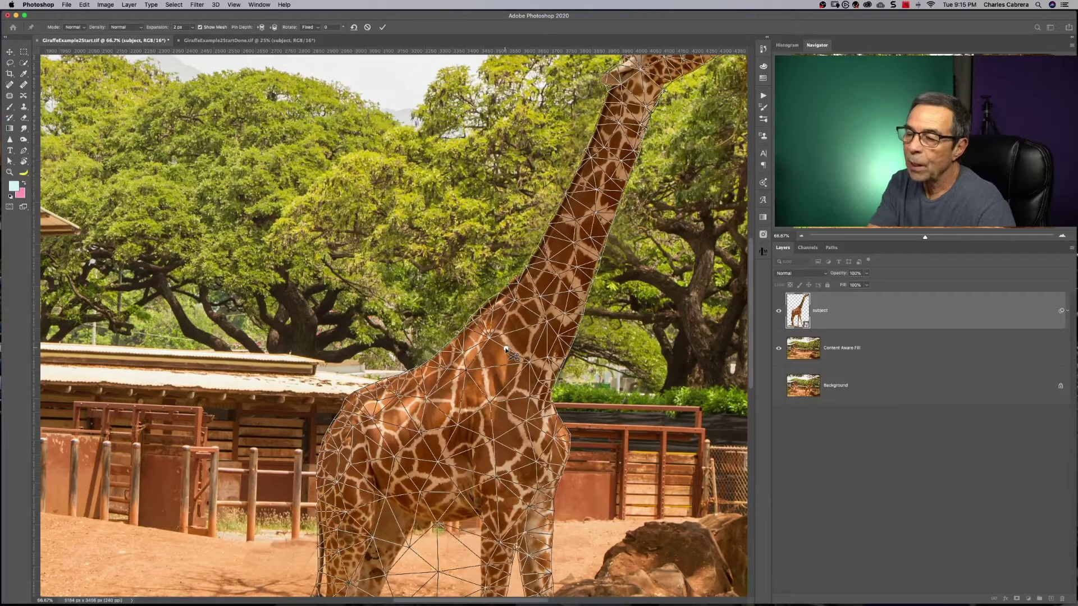
pyautogui.keyDown('alt'); pyautogui.click(506, 349); pyautogui.keyUp('alt')
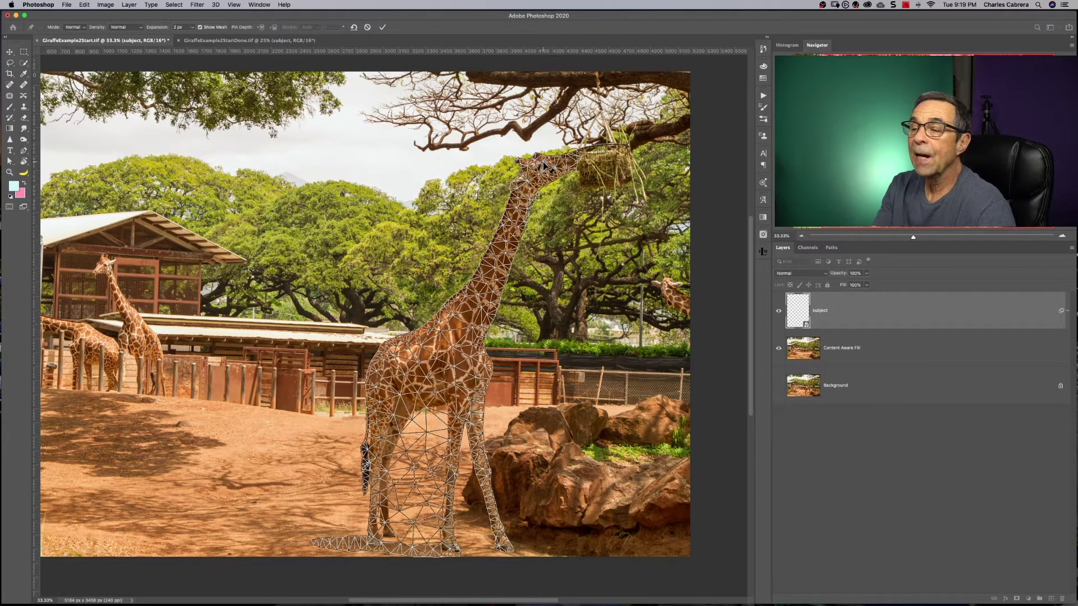
# Select the head pin and rotate the head, swinging the neck up and right
pyautogui.scroll(2, 543, 162)
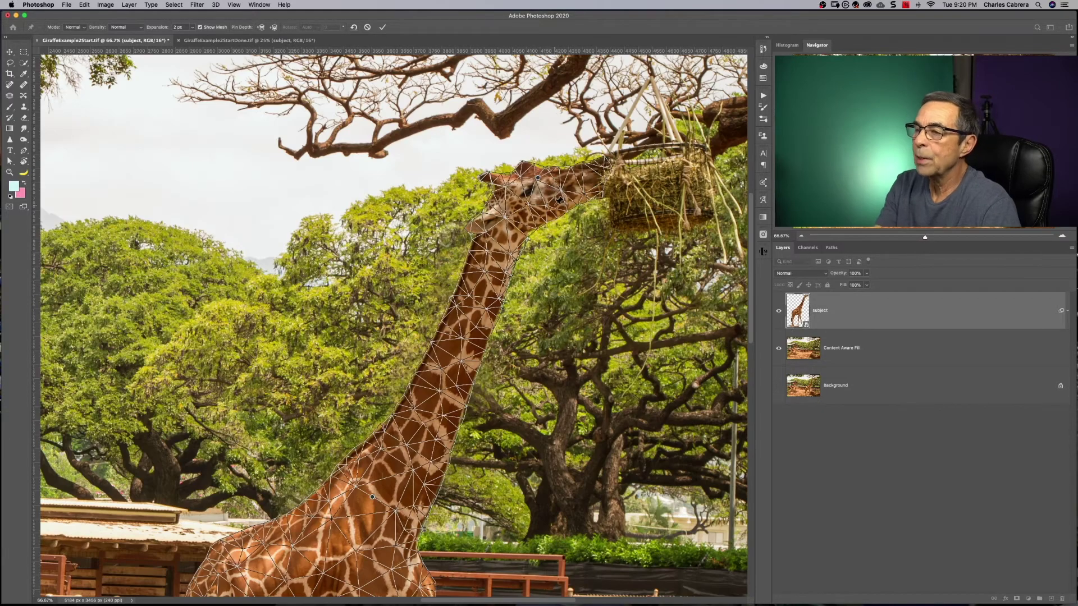
pyautogui.click(537, 177)
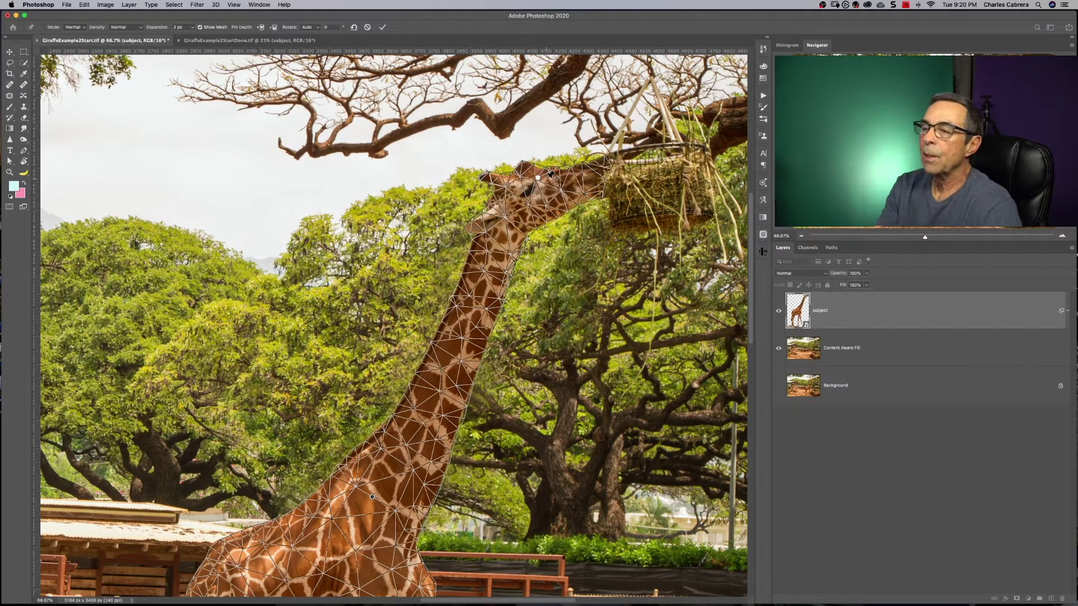
pyautogui.moveTo(551, 175); pyautogui.dragTo(547, 178)
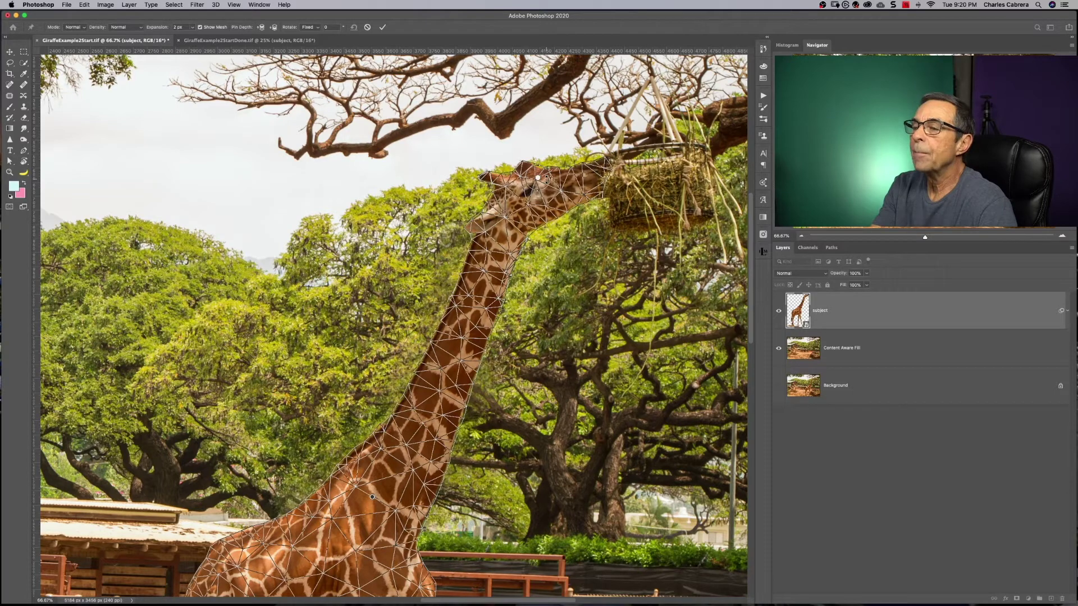
pyautogui.moveTo(547, 178); pyautogui.dragTo(549, 182)
# Pull the head left to straighten the neck, adjust its angle, then cancel the warp
pyautogui.press('super+minus')
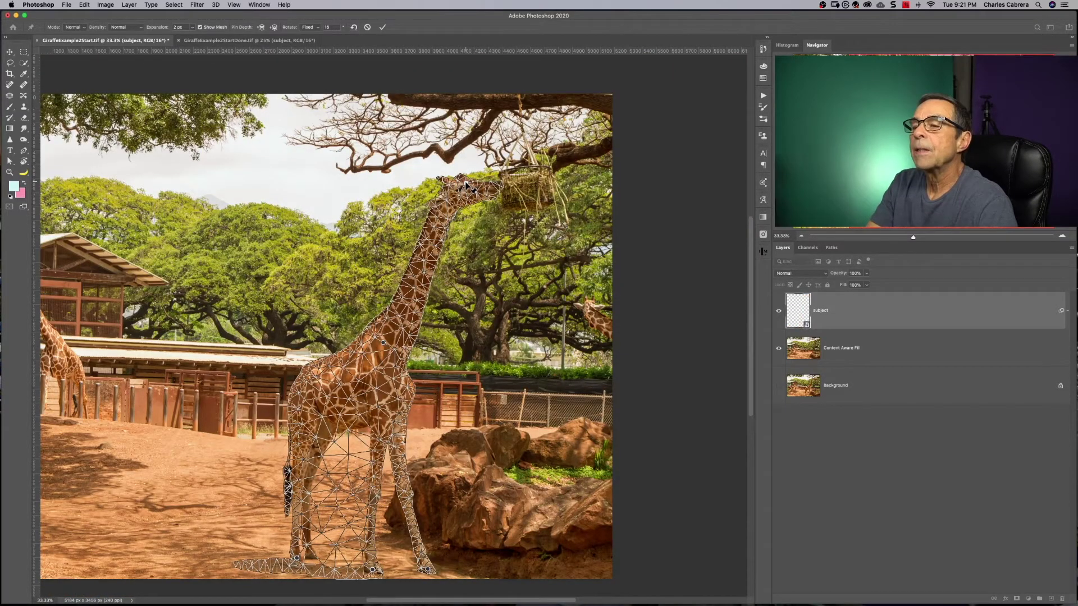
pyautogui.moveTo(465, 184); pyautogui.dragTo(364, 185)
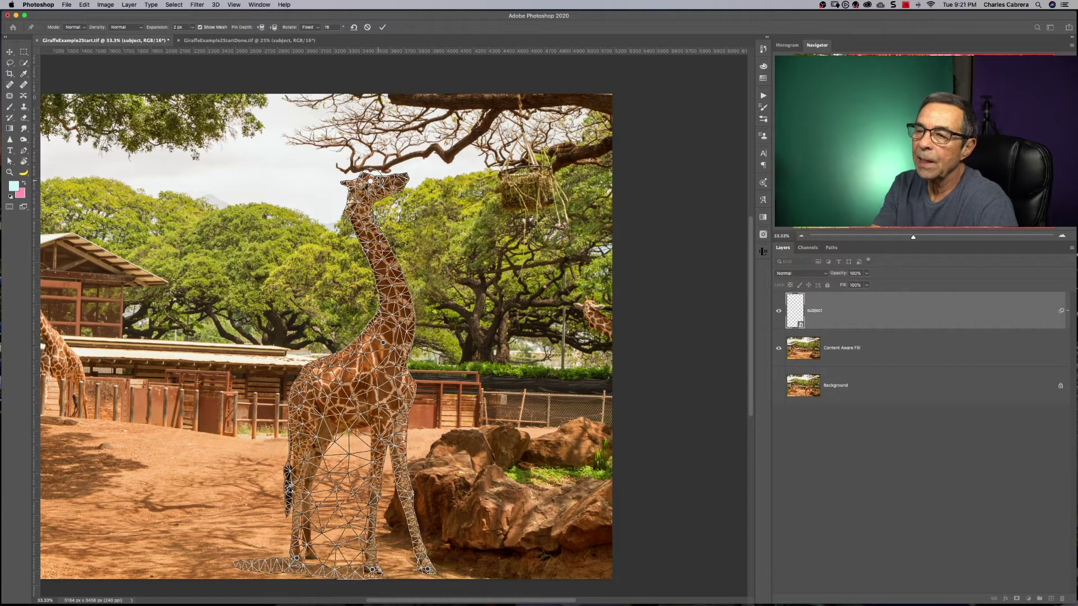
pyautogui.moveTo(395, 179); pyautogui.dragTo(391, 166)
pyautogui.press('super+minus')
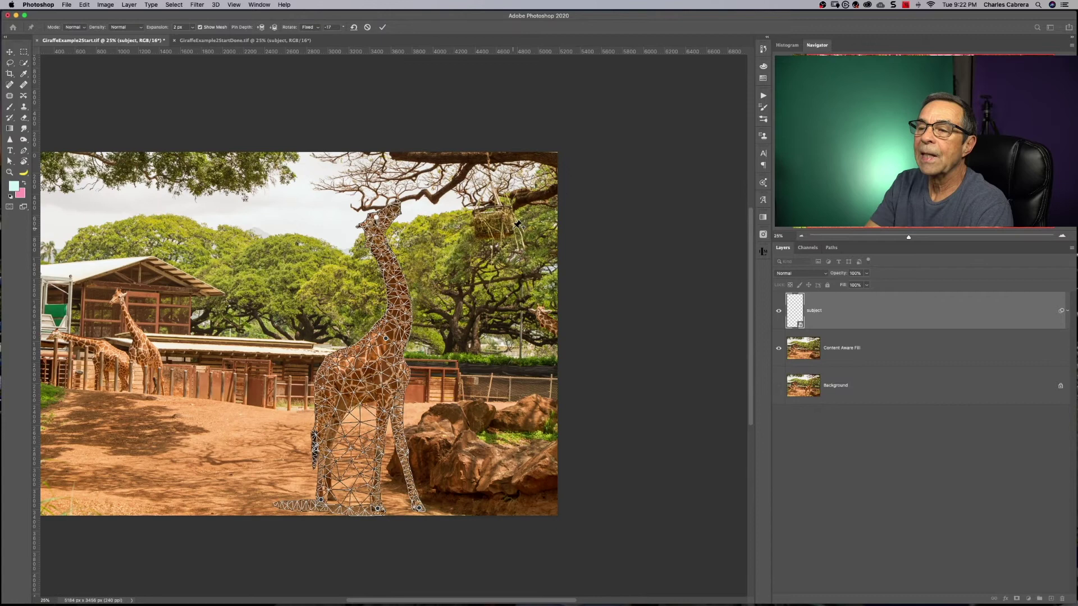
pyautogui.press('Return')
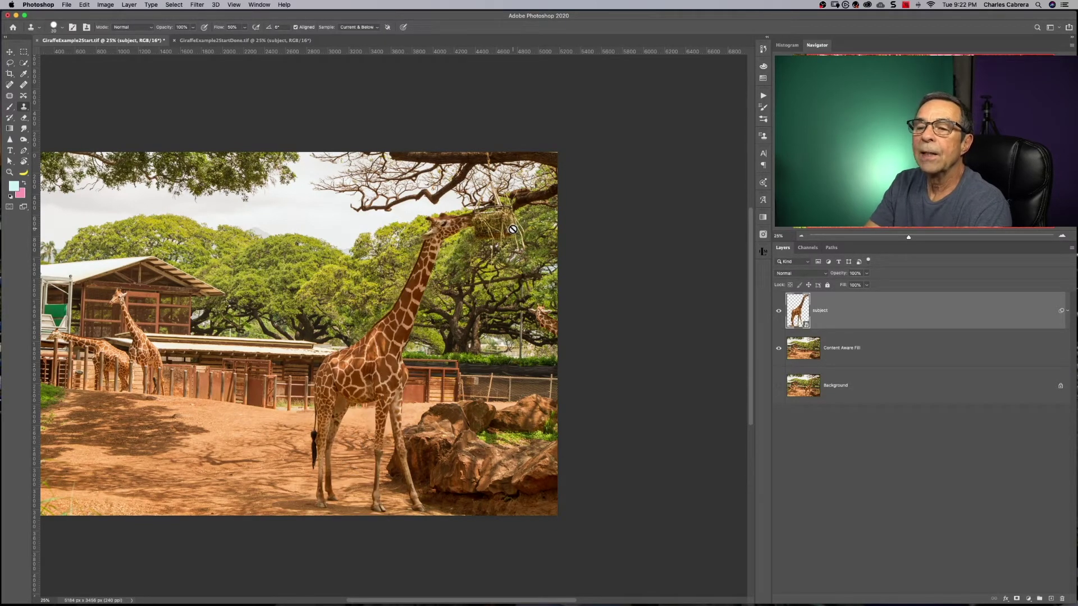
# Restart Puppet Warp, drag the head pin to raise the neck upright, and add a mid-neck pin
pyautogui.scroll(-3, 505, 227)
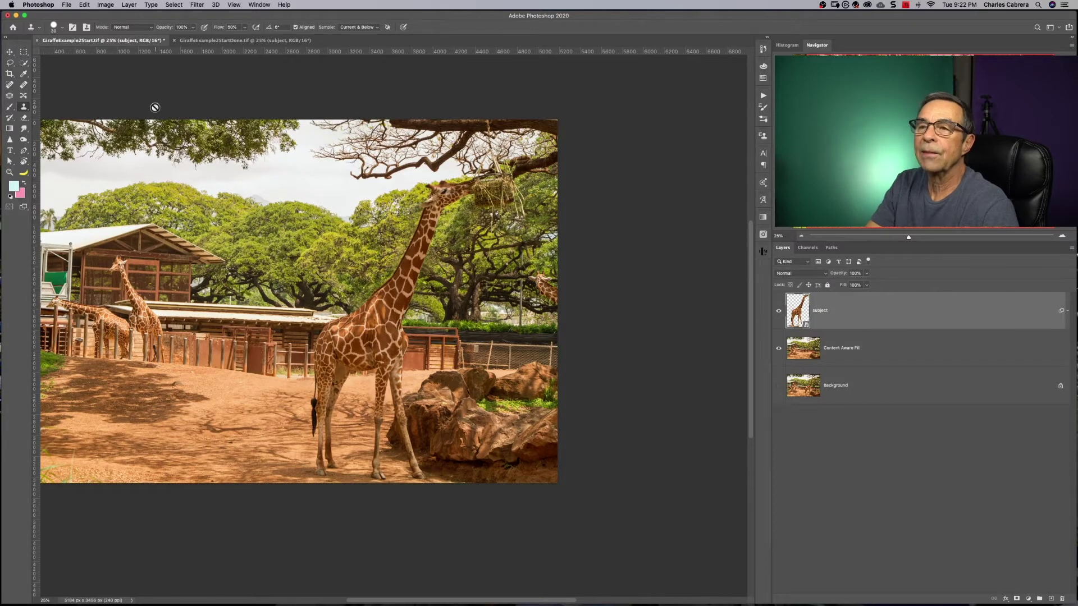
pyautogui.hscroll(-5, 187, 107)
pyautogui.hotkey('ctrl', 'alt', 'shift', 'w')
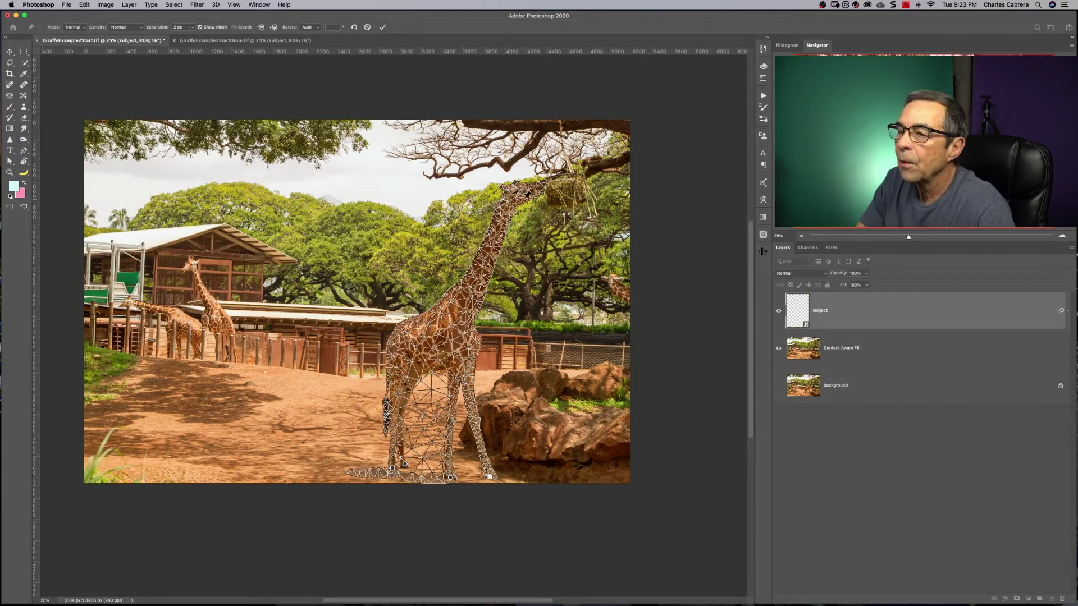
pyautogui.moveTo(531, 184); pyautogui.dragTo(478, 186)
pyautogui.click(450, 312)
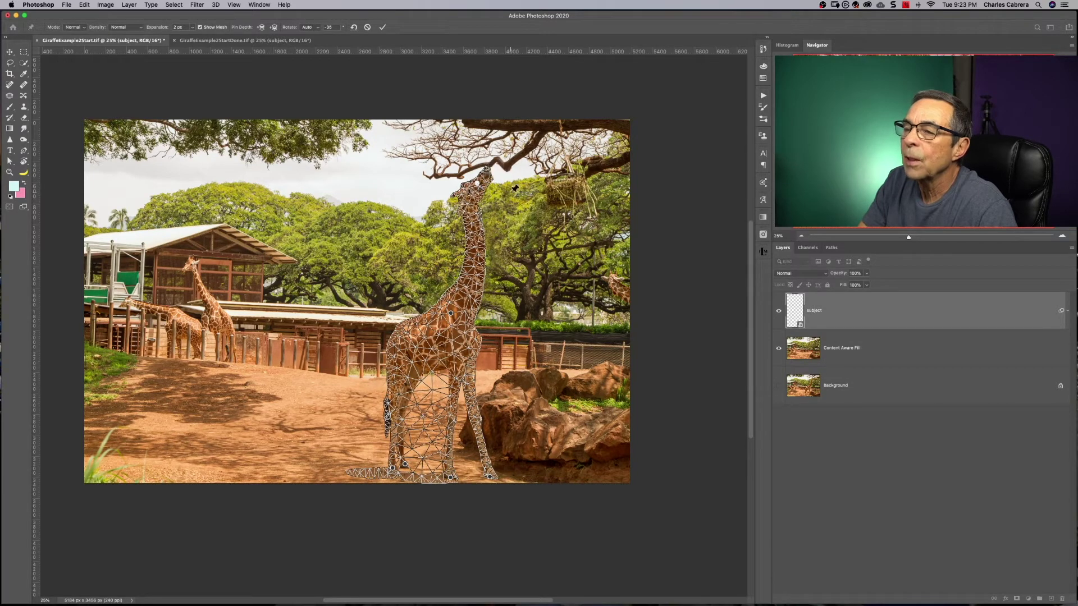
pyautogui.click(382, 28)
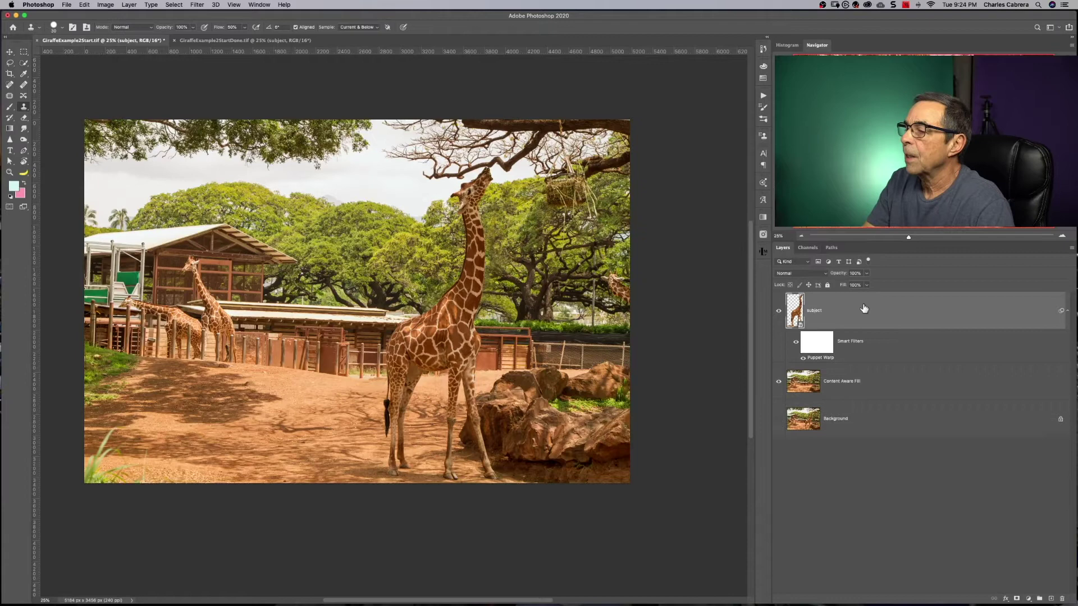
pyautogui.click(816, 348)
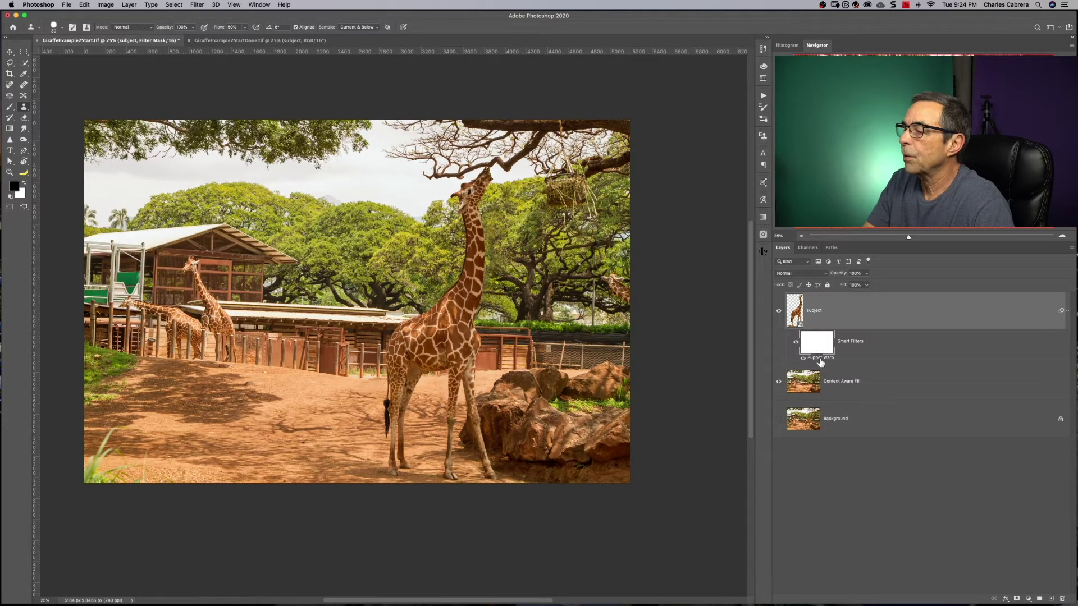
pyautogui.click(802, 358)
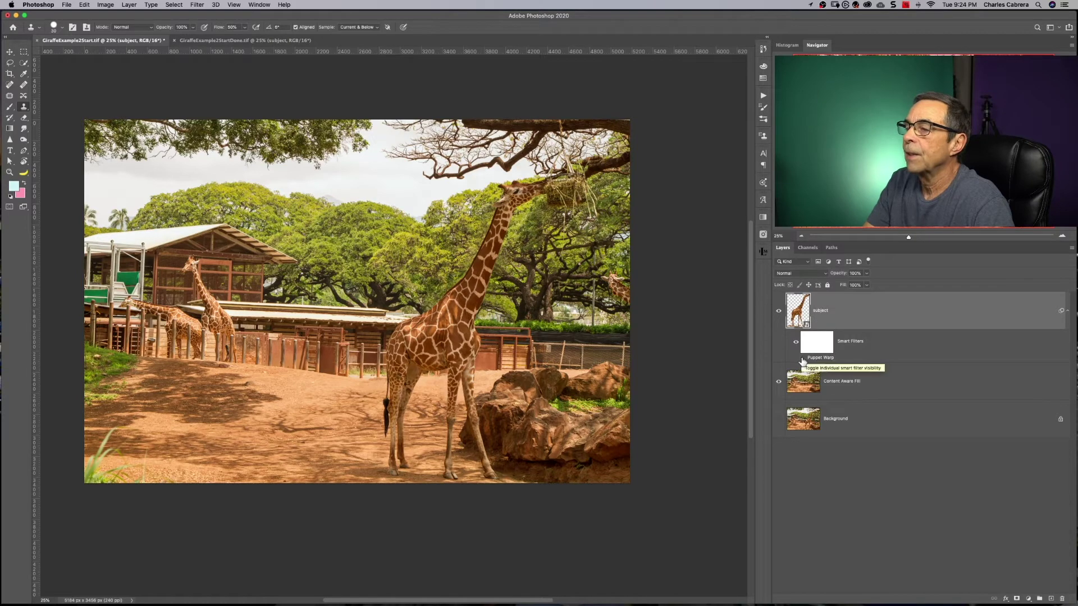
pyautogui.click(802, 359)
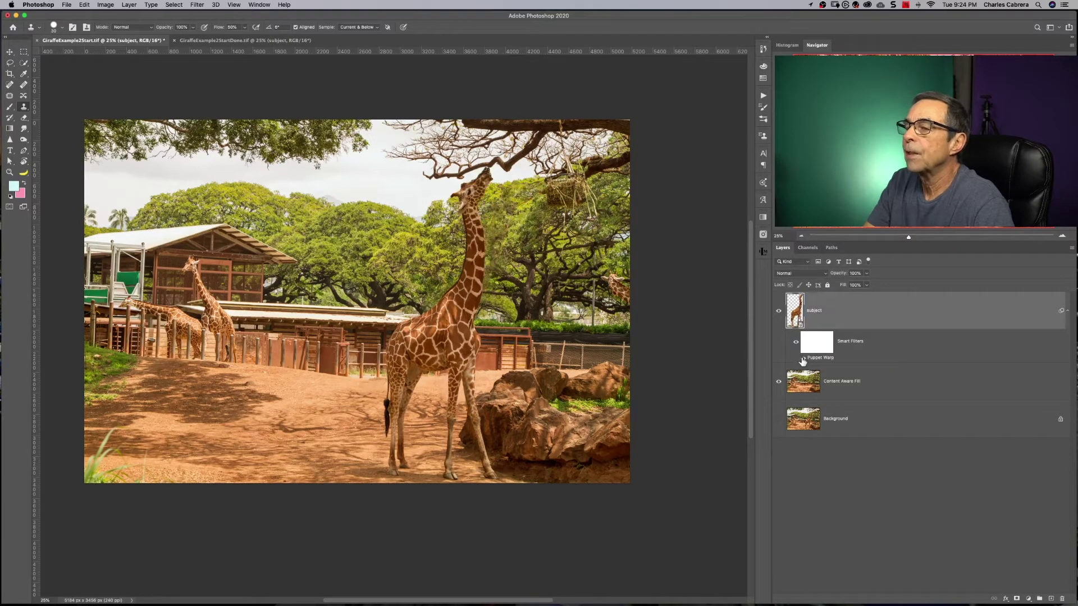
pyautogui.click(802, 358)
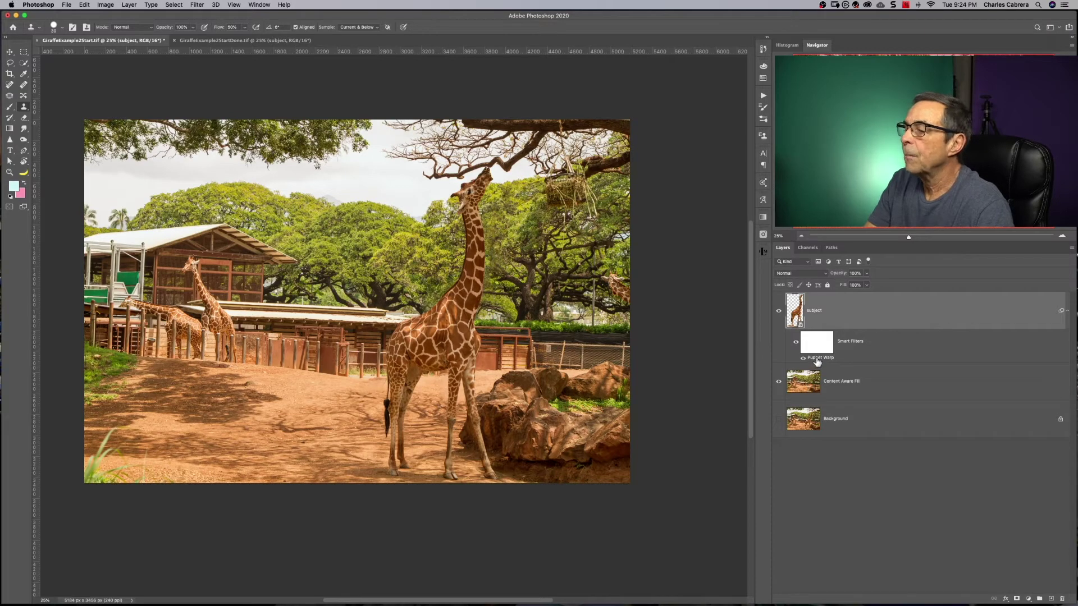
pyautogui.doubleClick(820, 358)
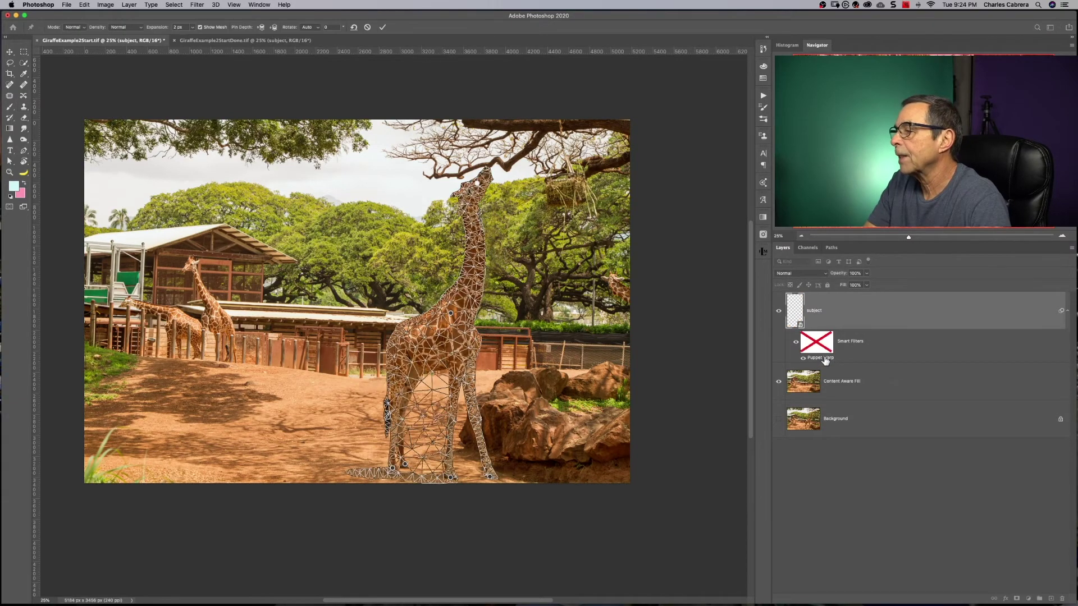
pyautogui.press('super+equal')
pyautogui.moveTo(542, 160); pyautogui.dragTo(524, 202)
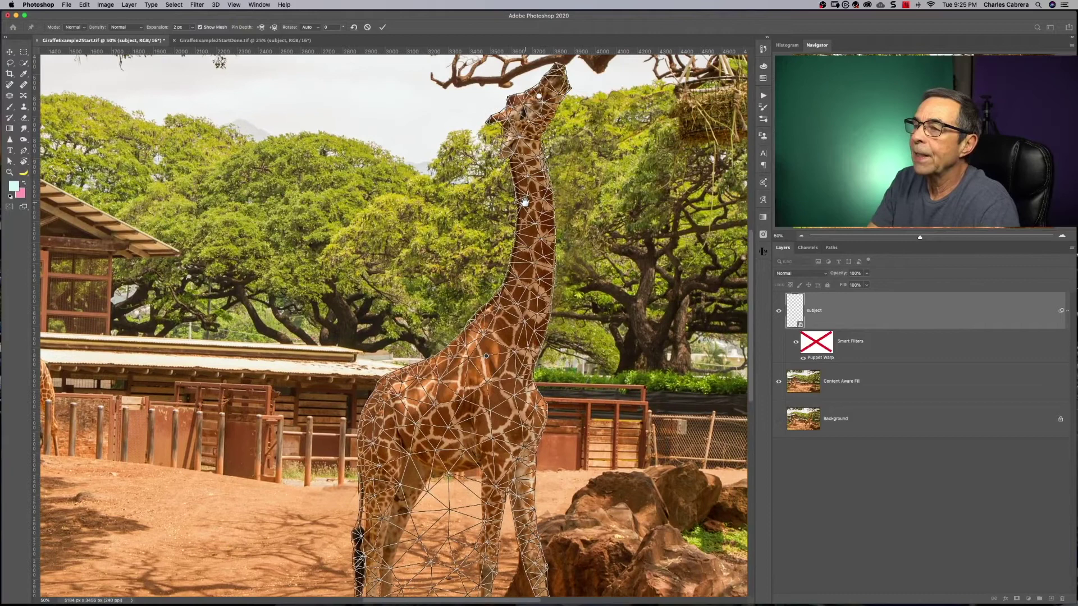
pyautogui.moveTo(524, 202); pyautogui.dragTo(523, 205)
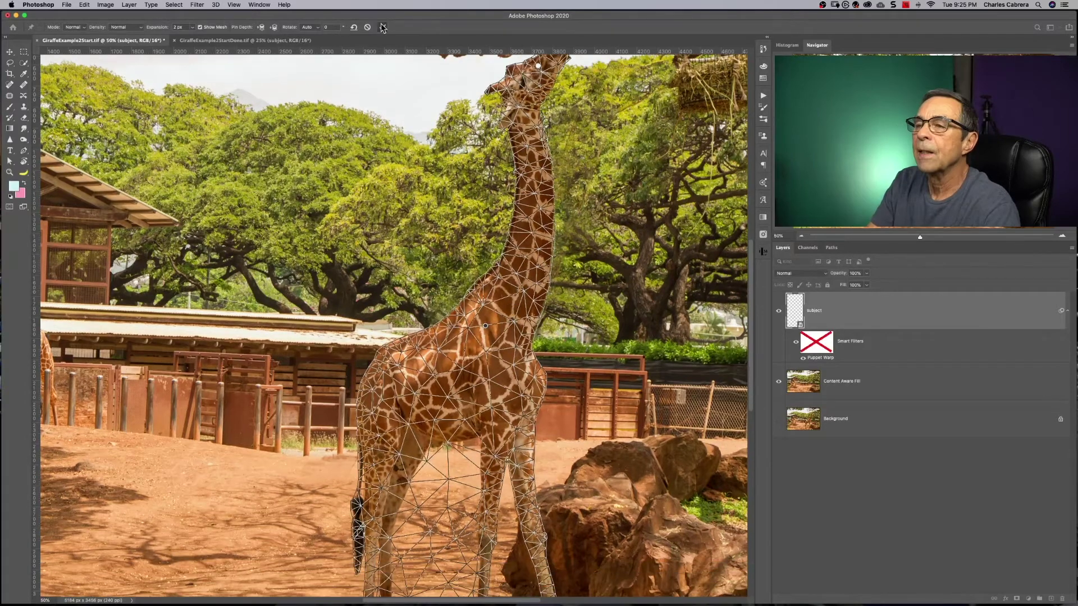
pyautogui.click(383, 27)
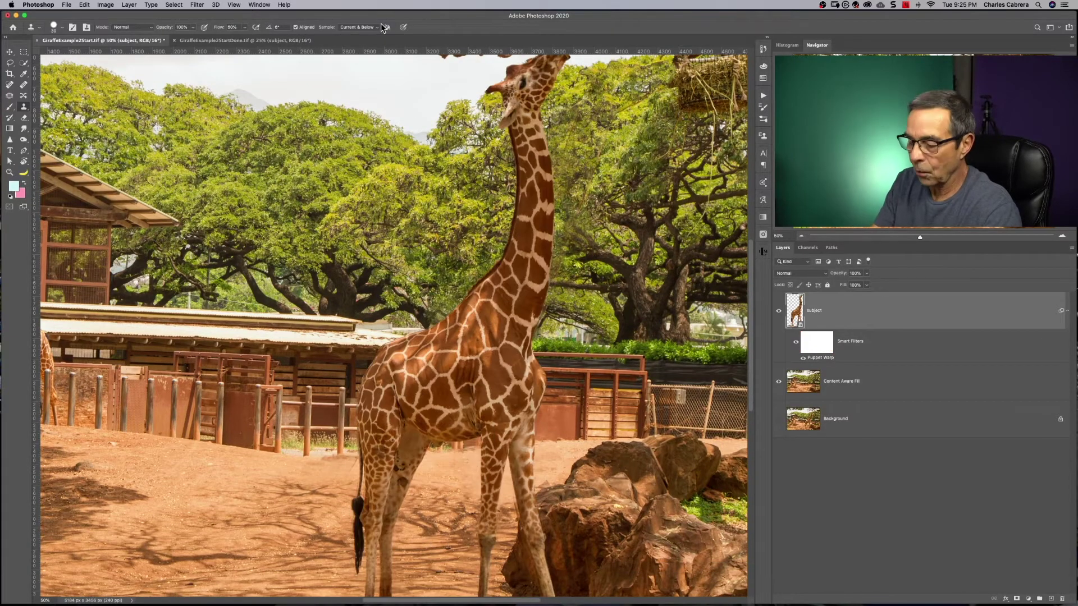
# Zoom out to see the whole vlogger photo
pyautogui.press('super+minus')
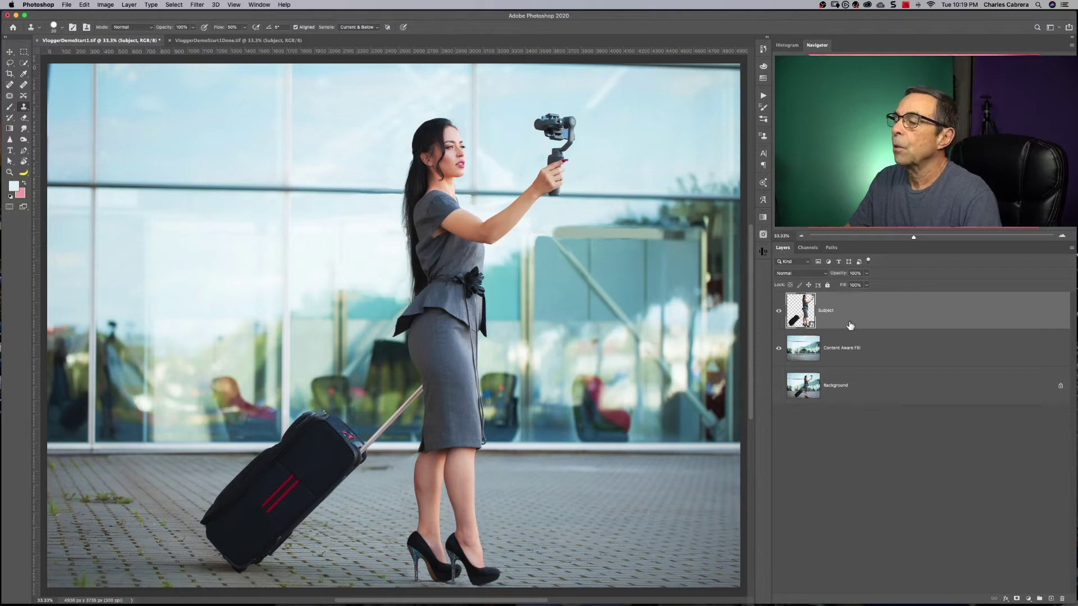
# Start Puppet Warp on the Subject layer and pin both heels, the suitcase corner, waist and head top
pyautogui.click(86, 5)
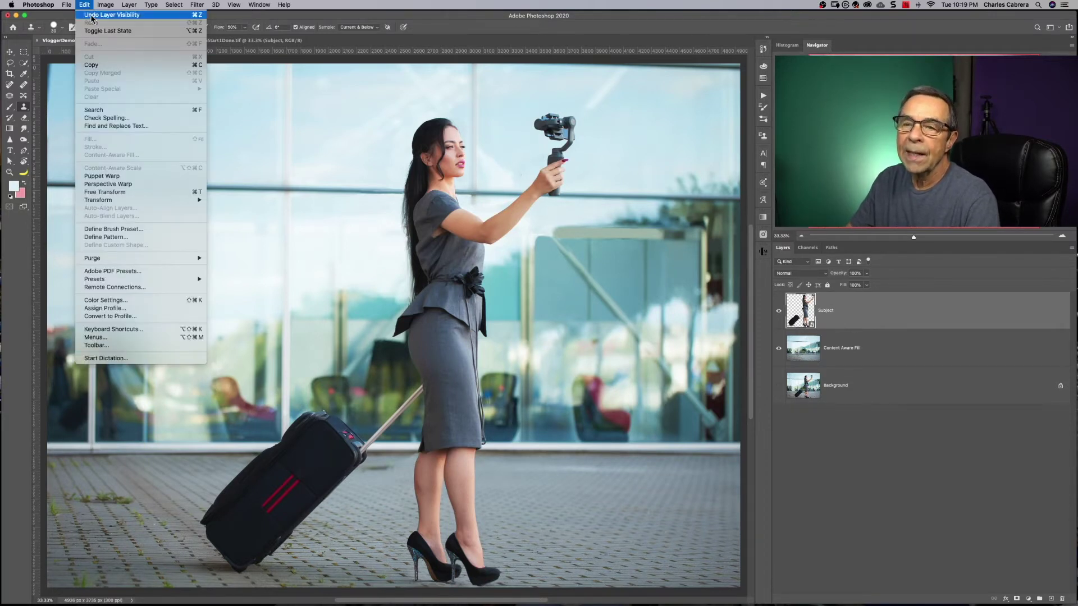
pyautogui.click(97, 177)
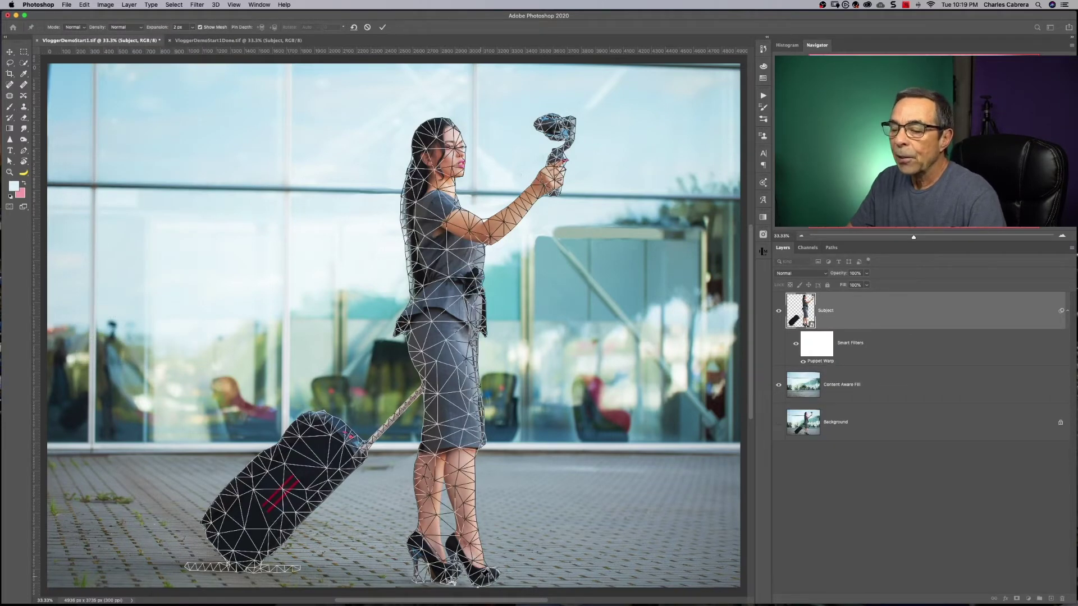
pyautogui.click(484, 576)
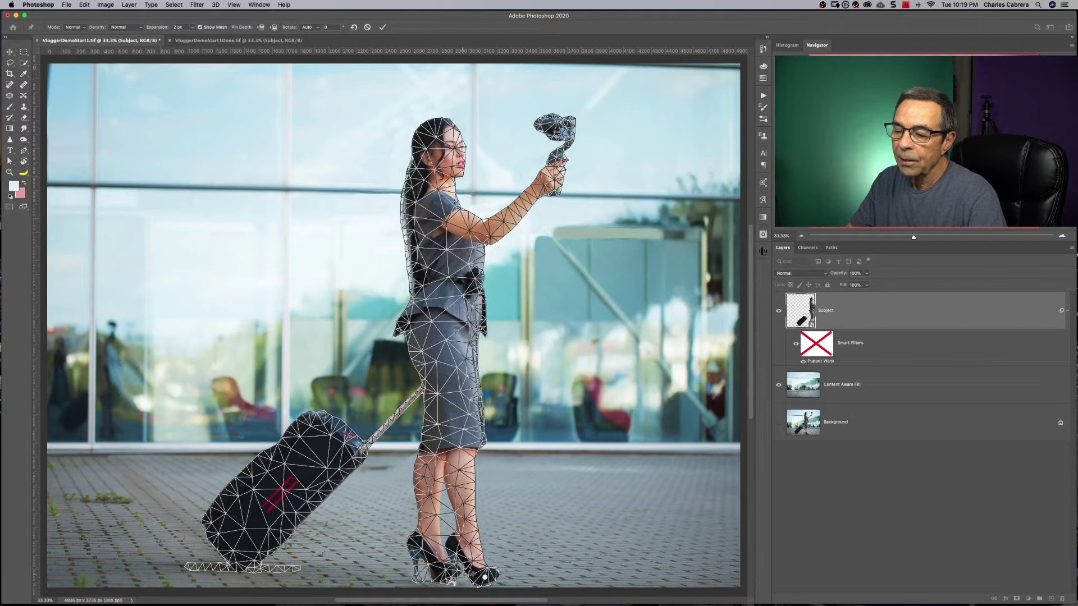
pyautogui.click(443, 573)
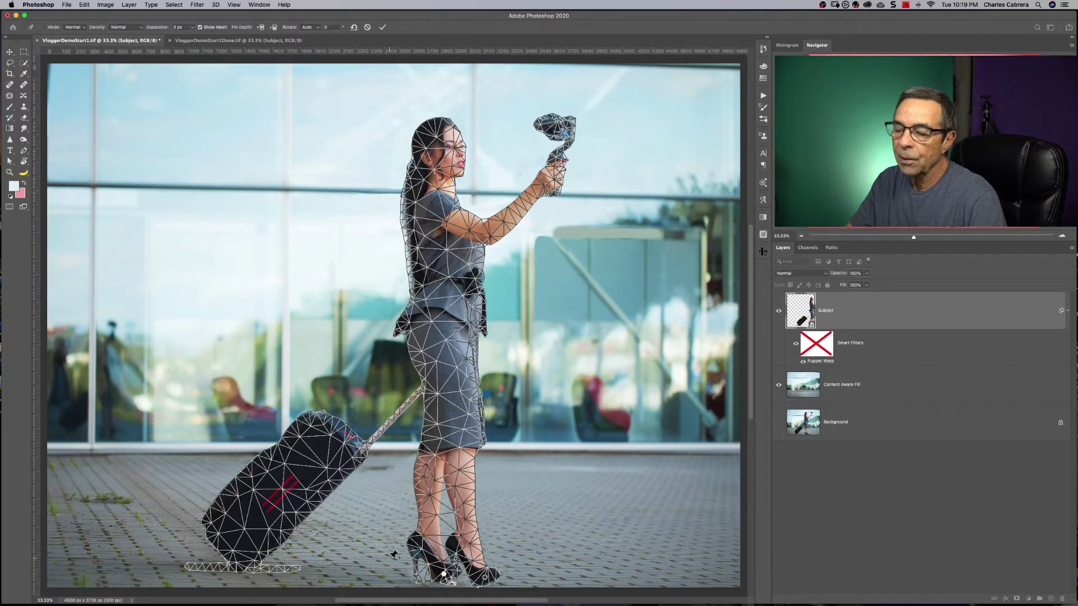
pyautogui.click(233, 550)
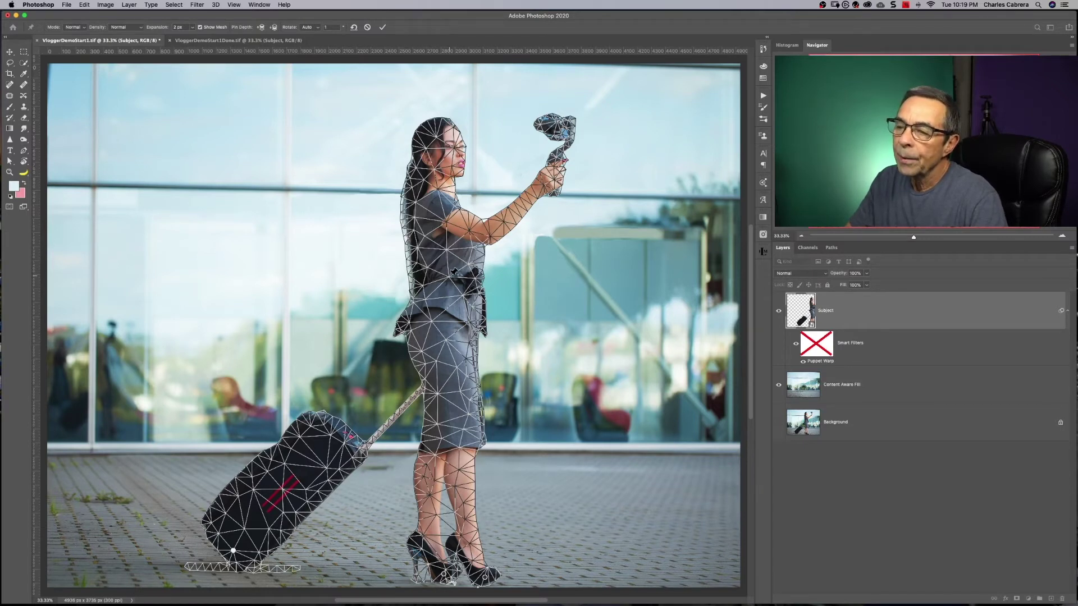
pyautogui.click(447, 277)
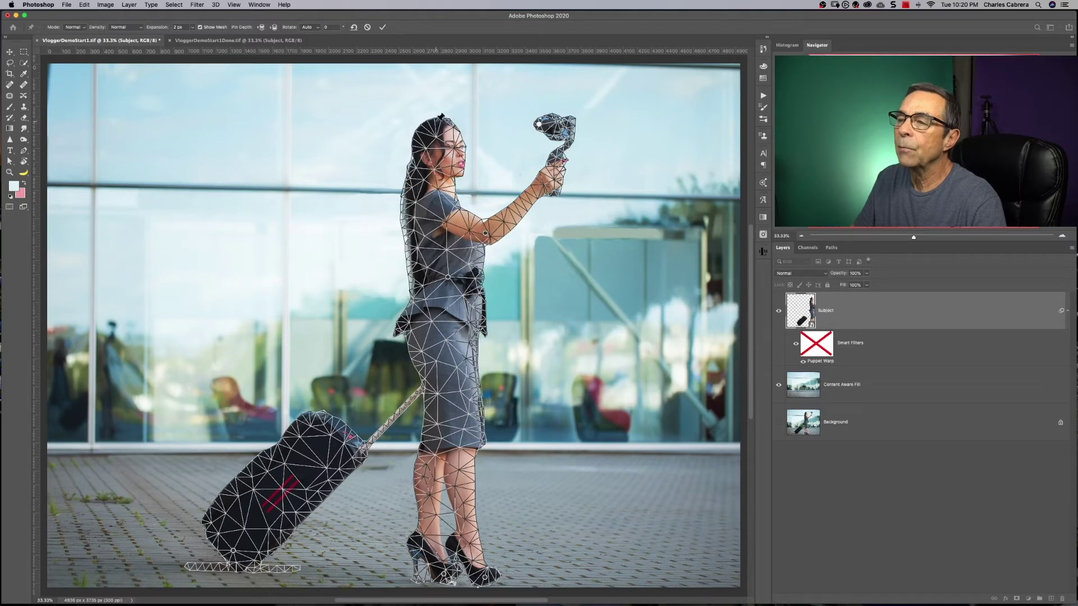
pyautogui.click(436, 120)
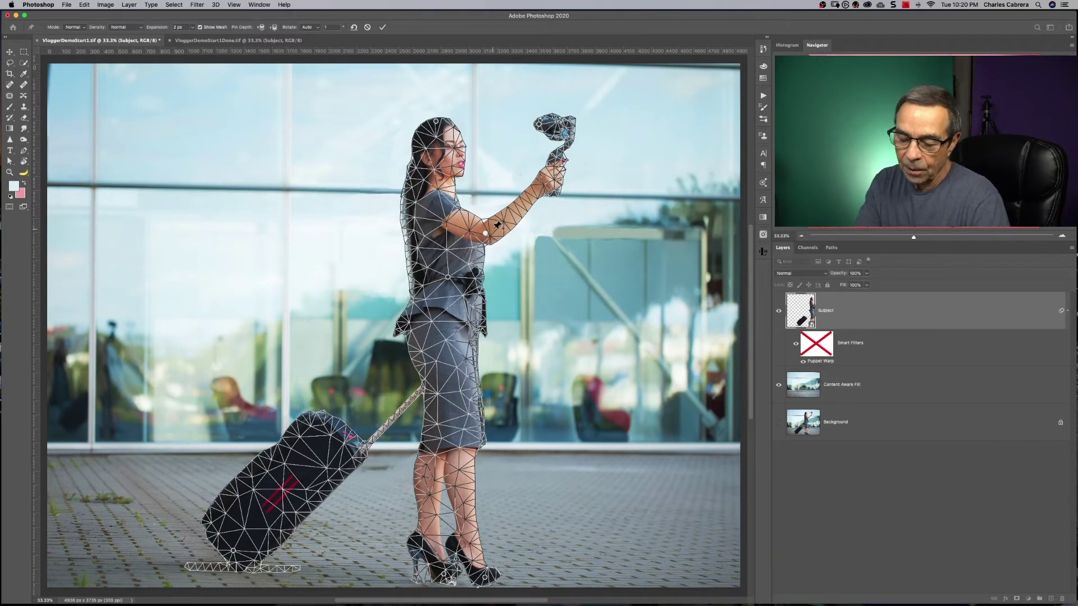
# Rotate the arm up around the elbow pin and move the gimbal left toward her face
pyautogui.moveTo(497, 224); pyautogui.dragTo(493, 231)
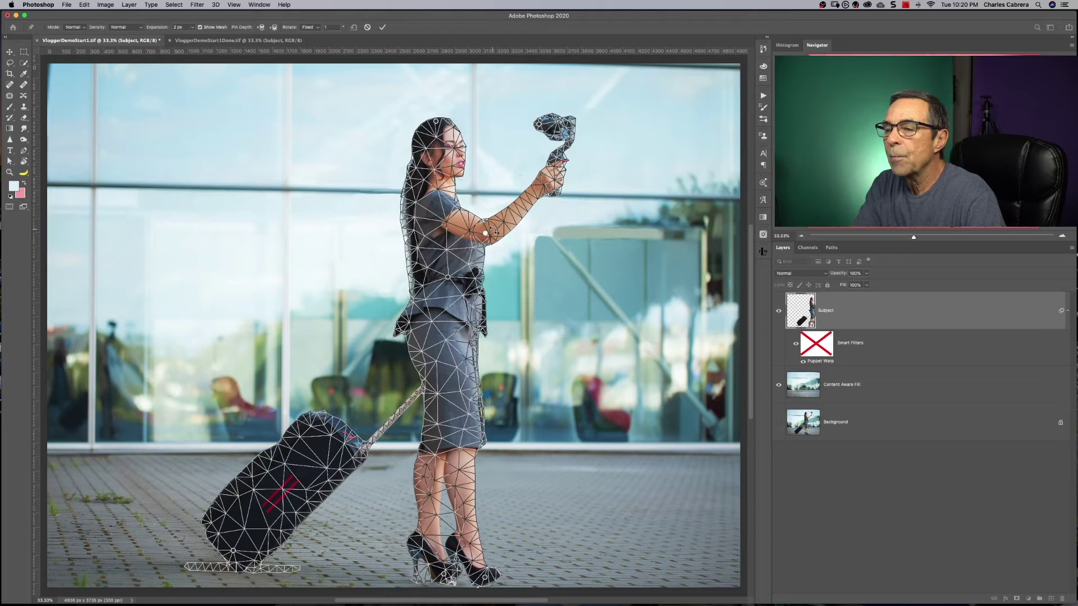
pyautogui.moveTo(493, 230); pyautogui.dragTo(492, 223)
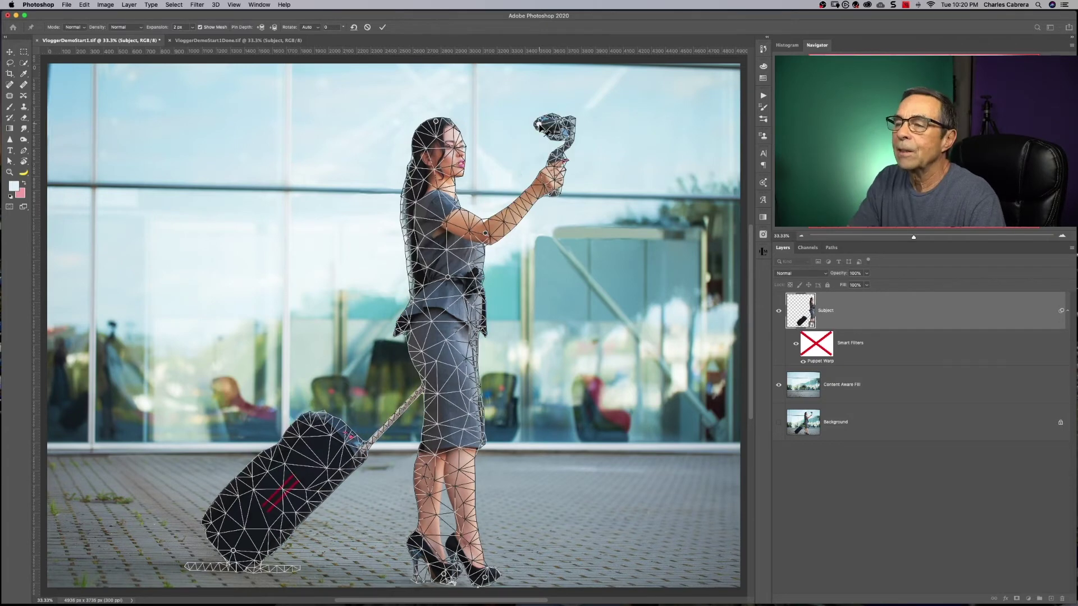
pyautogui.moveTo(538, 125); pyautogui.dragTo(498, 128)
# Nudge her head slightly right, commit the warp, and hide it to compare with the original
pyautogui.click(444, 128)
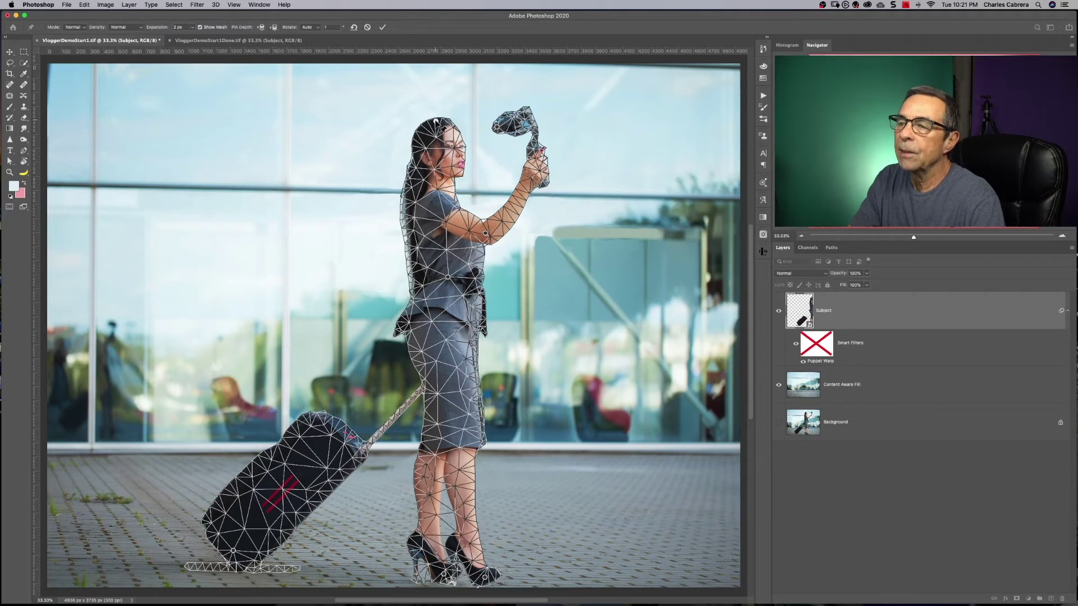
pyautogui.moveTo(443, 129); pyautogui.dragTo(441, 130)
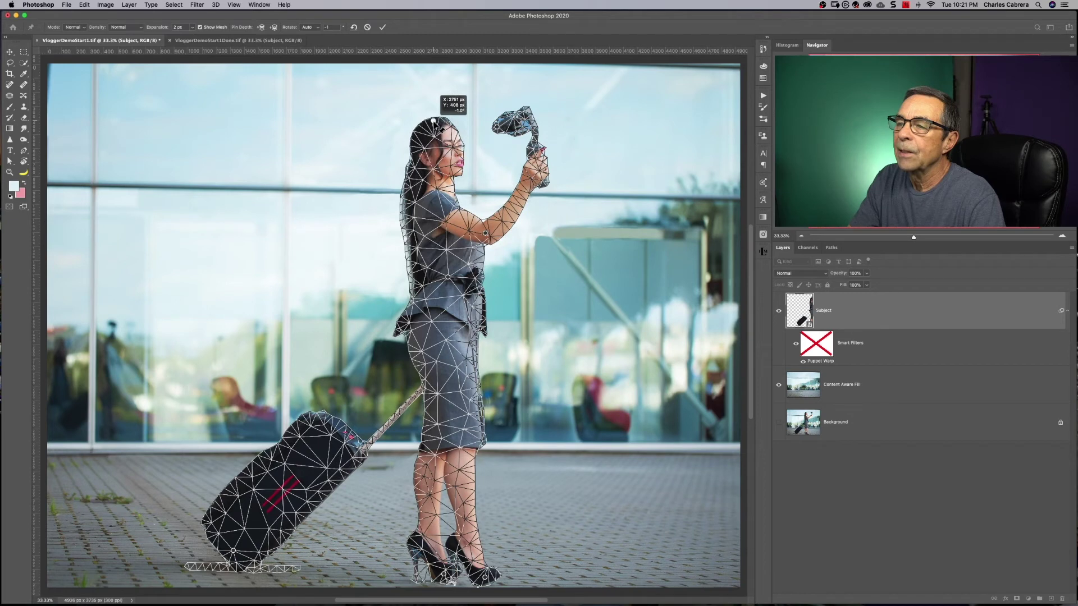
pyautogui.click(382, 28)
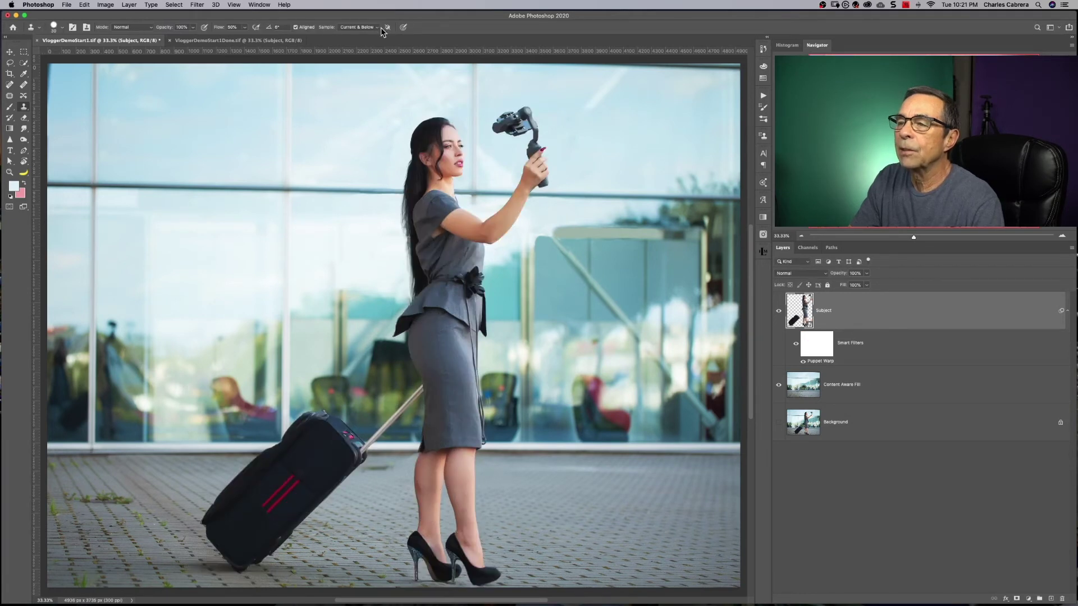
pyautogui.click(803, 363)
# Turn the vlogger's arm Puppet Warp smart filter back on
pyautogui.click(803, 362)
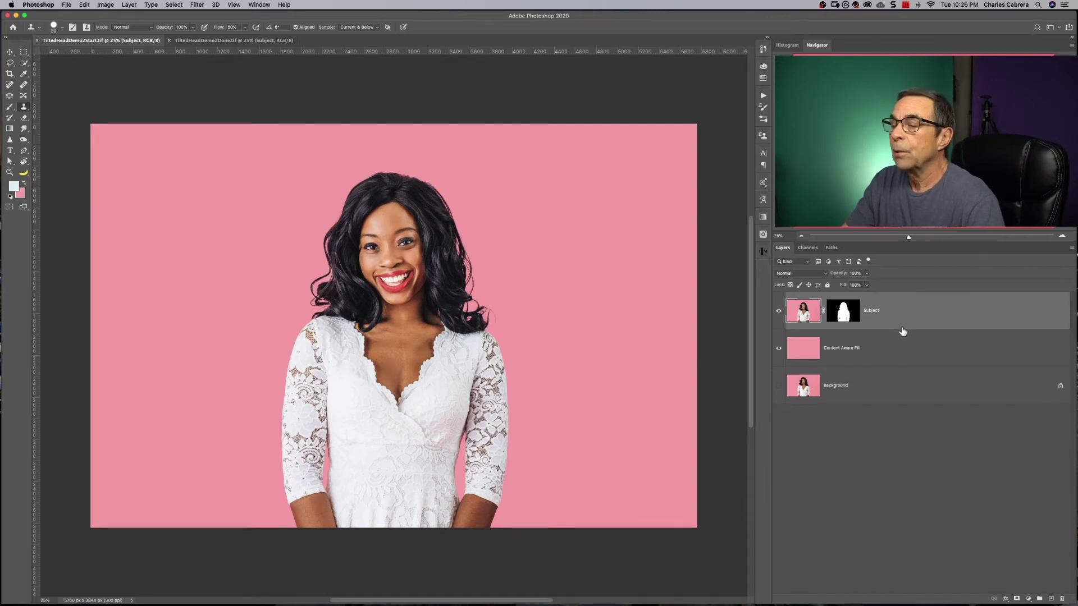
# Convert the masked Subject layer to a smart object and start Puppet Warp on the woman
pyautogui.click(843, 315)
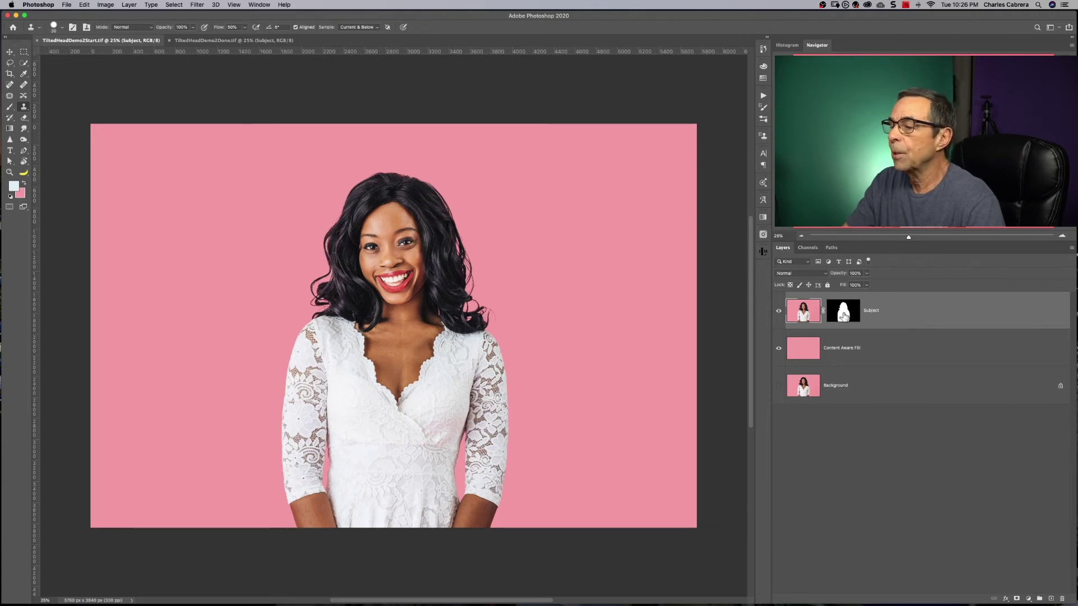
pyautogui.click(911, 315)
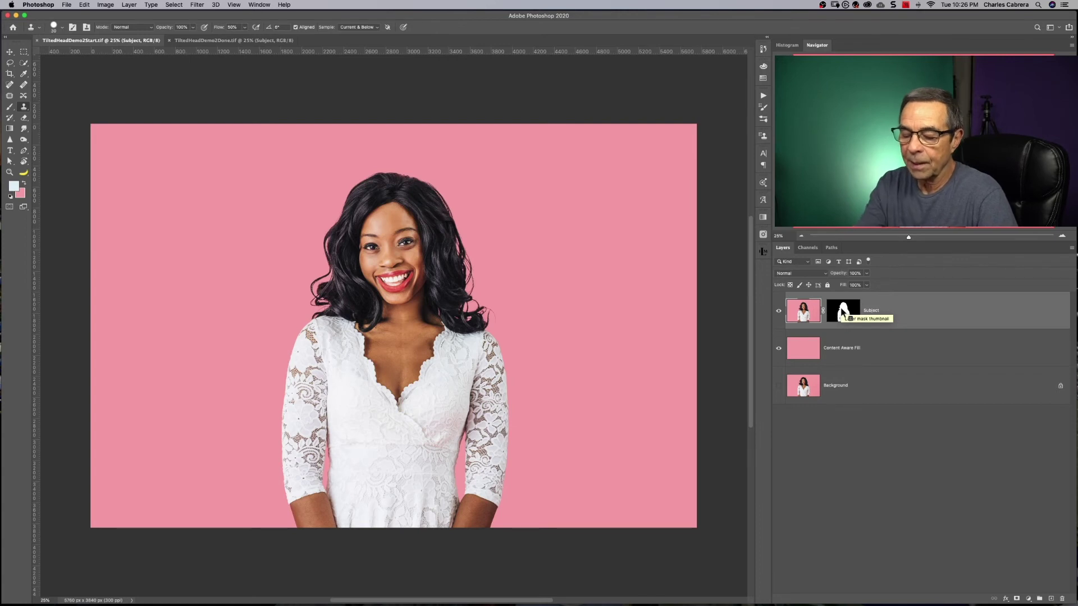
pyautogui.press('super+shift+a')
pyautogui.click(84, 5)
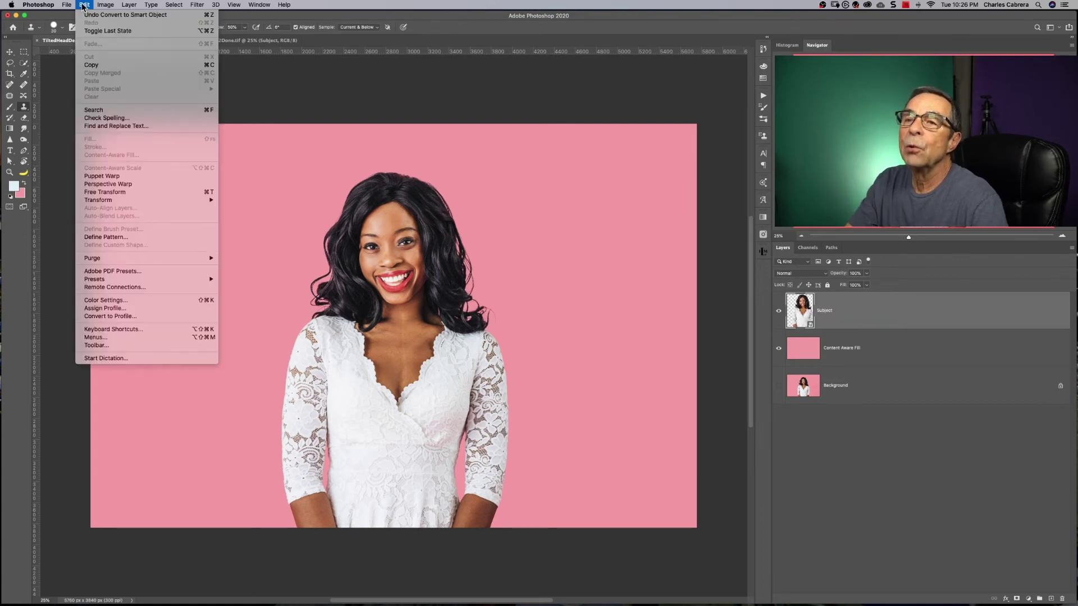
pyautogui.click(99, 175)
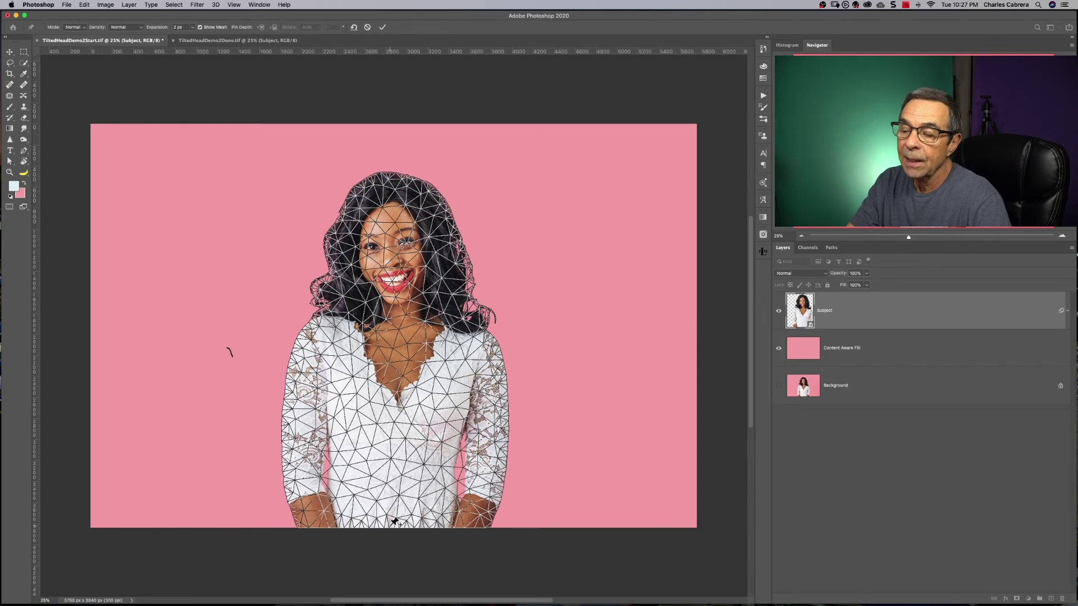
# Pin the woman's bottom, neck, chin and crown, then rotate her head upright about 18°
pyautogui.click(395, 519)
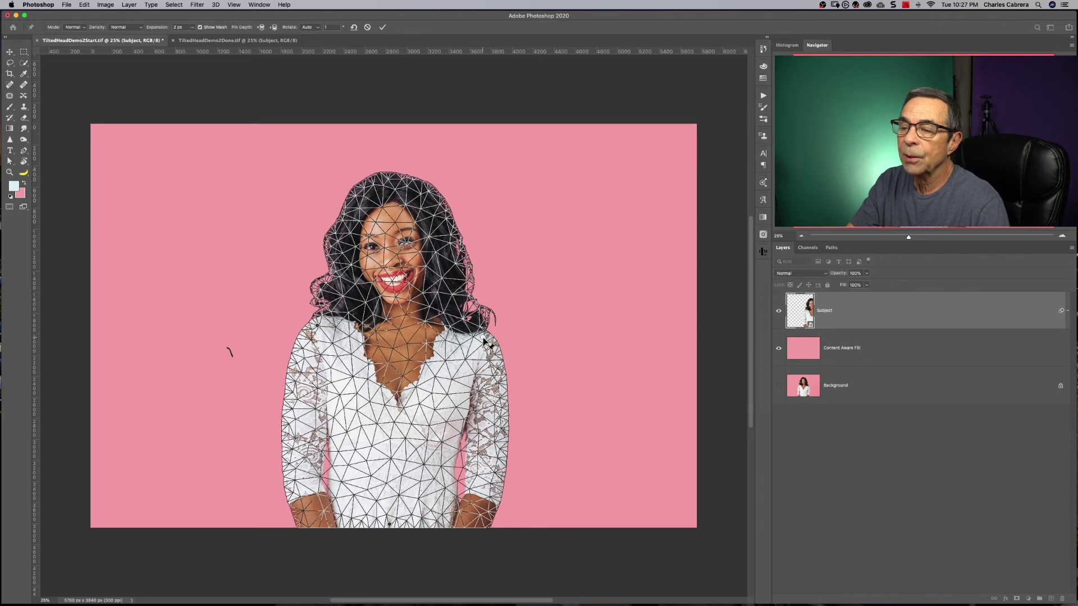
pyautogui.click(398, 324)
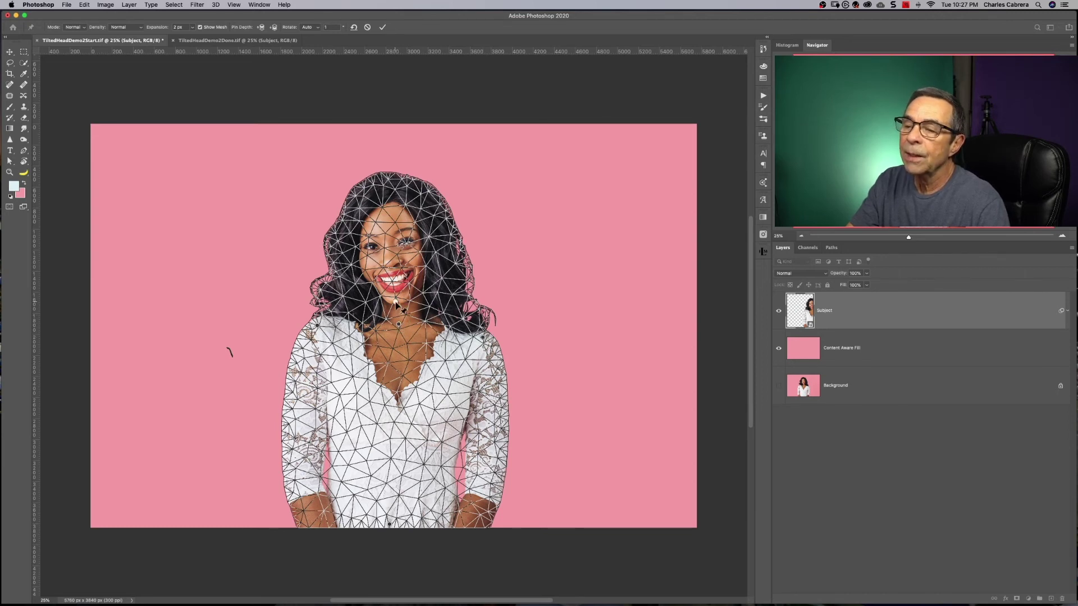
pyautogui.click(395, 302)
pyautogui.click(382, 174)
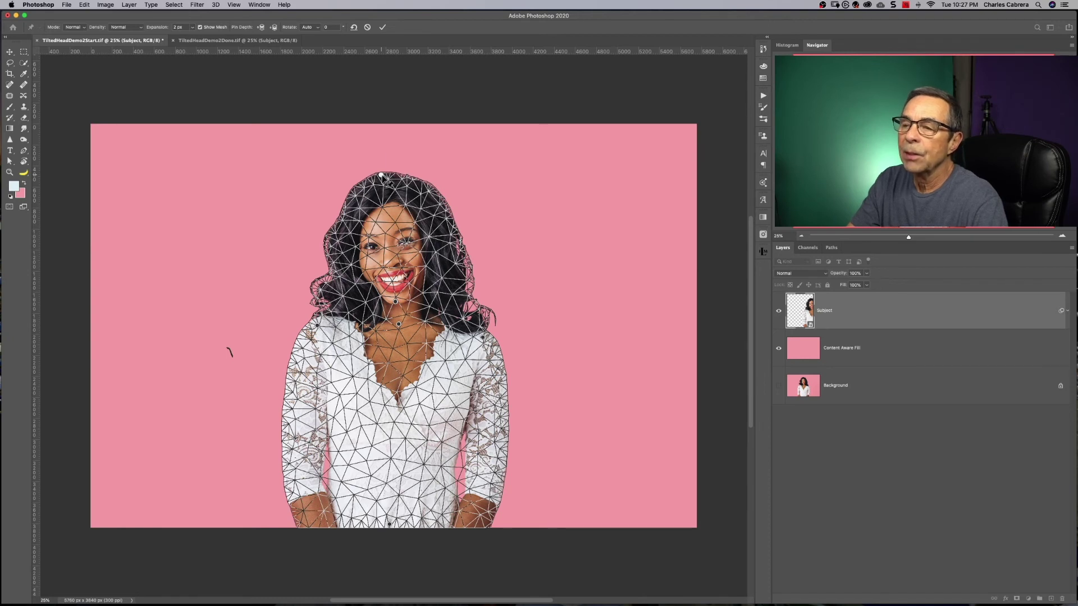
pyautogui.moveTo(381, 176); pyautogui.dragTo(397, 175)
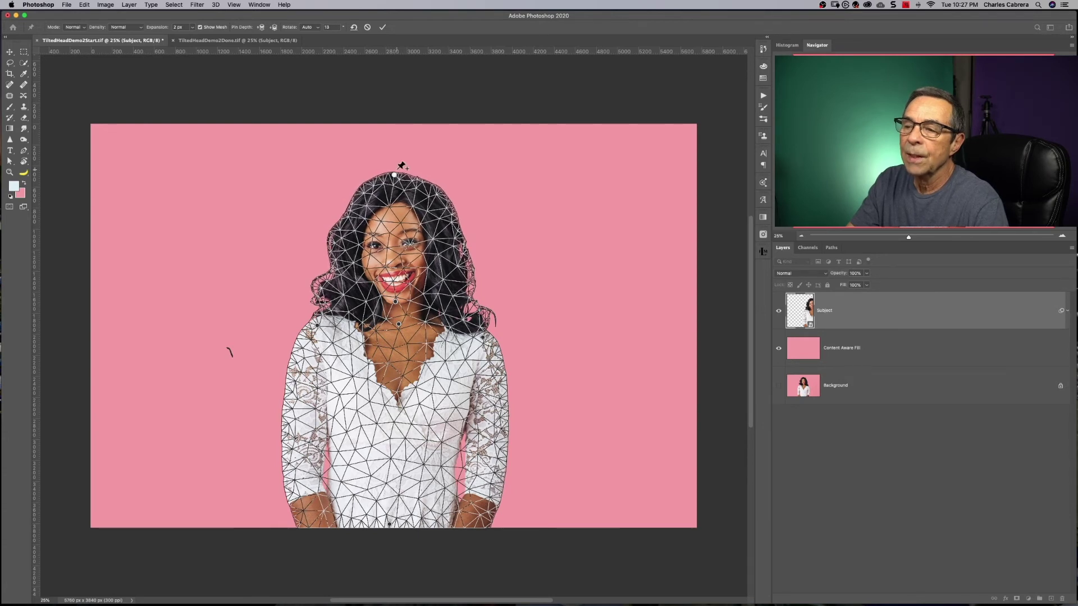
# Commit the head warp, then toggle the Puppet Warp smart filter off and on to compare
pyautogui.click(382, 28)
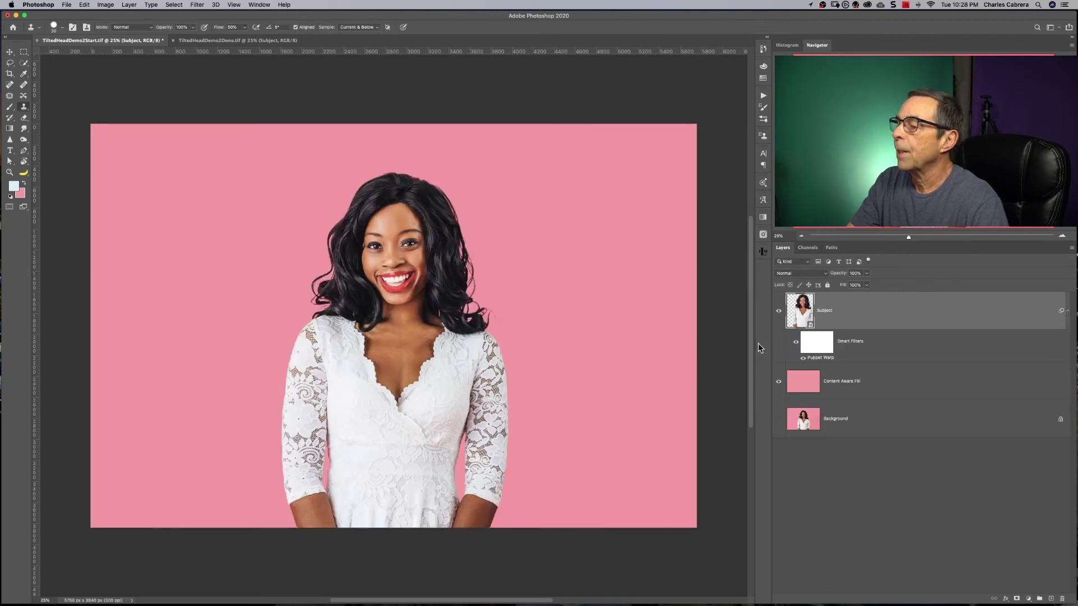
pyautogui.click(803, 358)
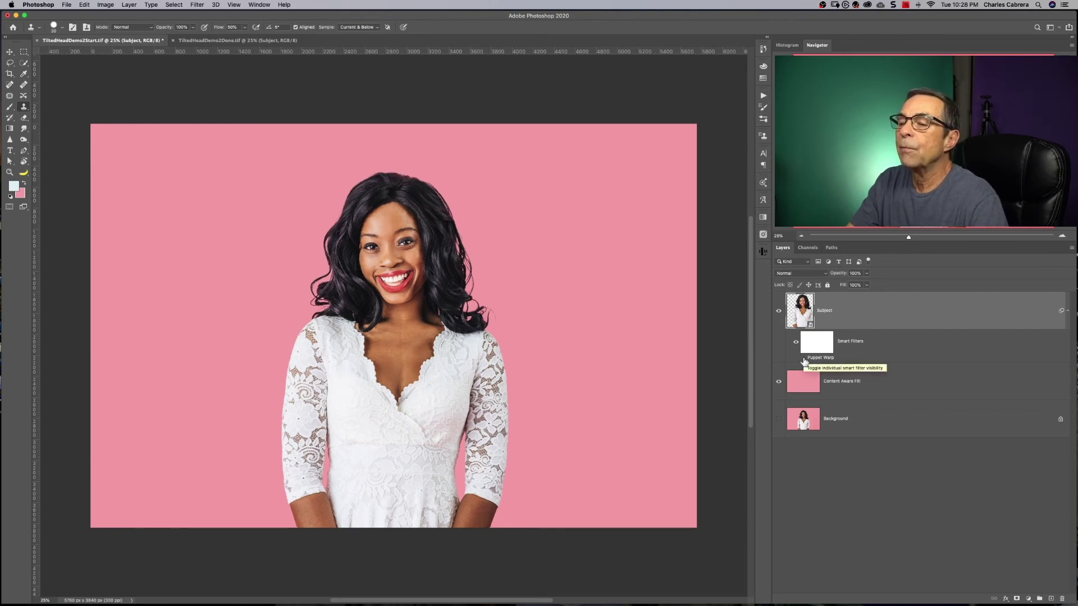
pyautogui.click(803, 359)
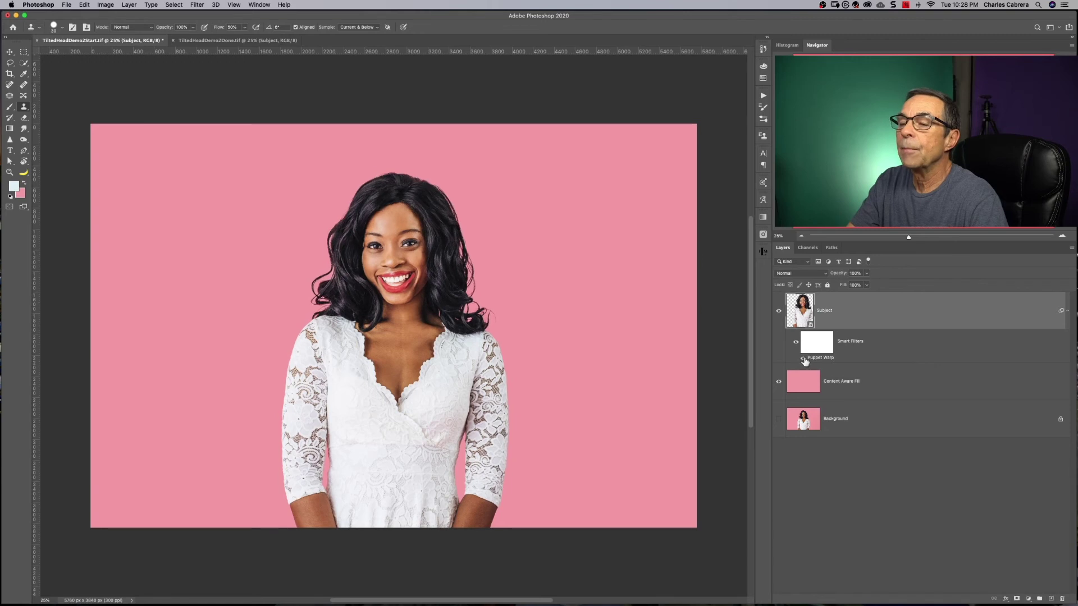